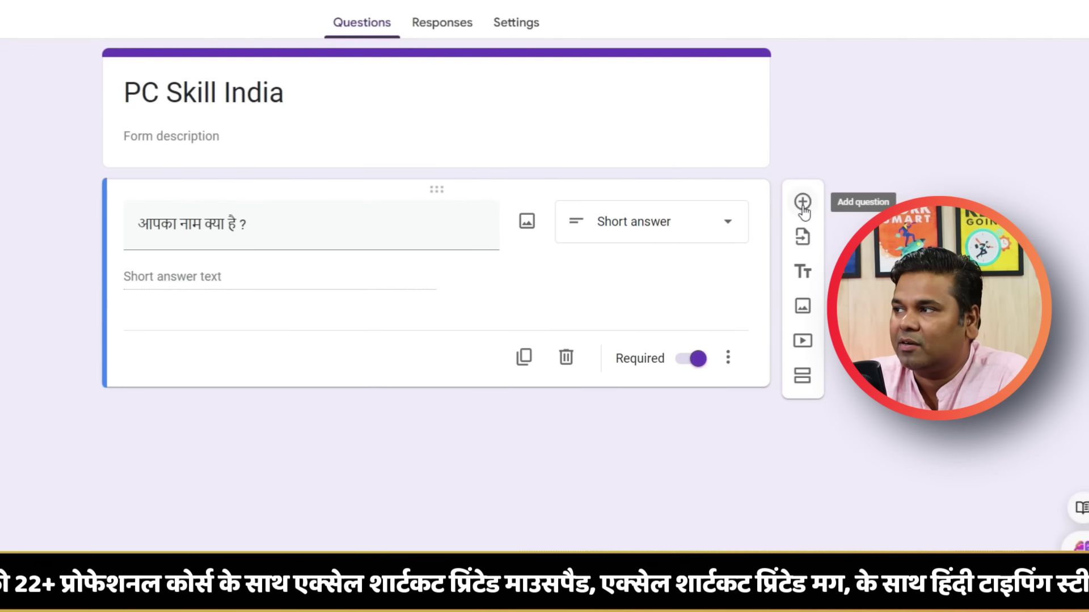
Add a required paragraph question that reads "अपने बारे में कुछ बताईये" below the name question.
{"action": "left_click", "coordinate": [802, 207]}
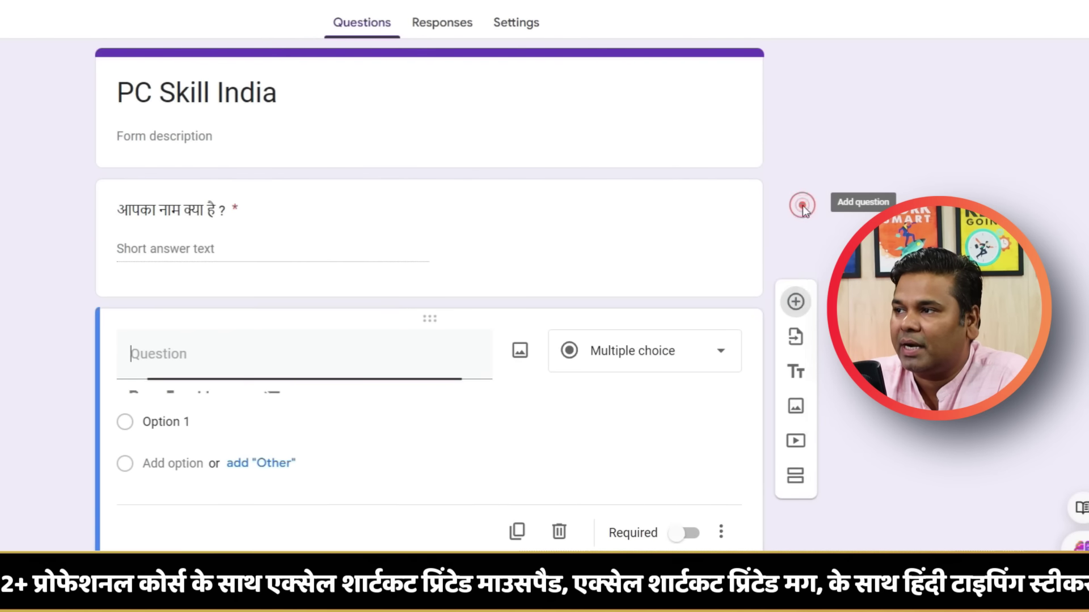
{"action": "left_click", "coordinate": [639, 290]}
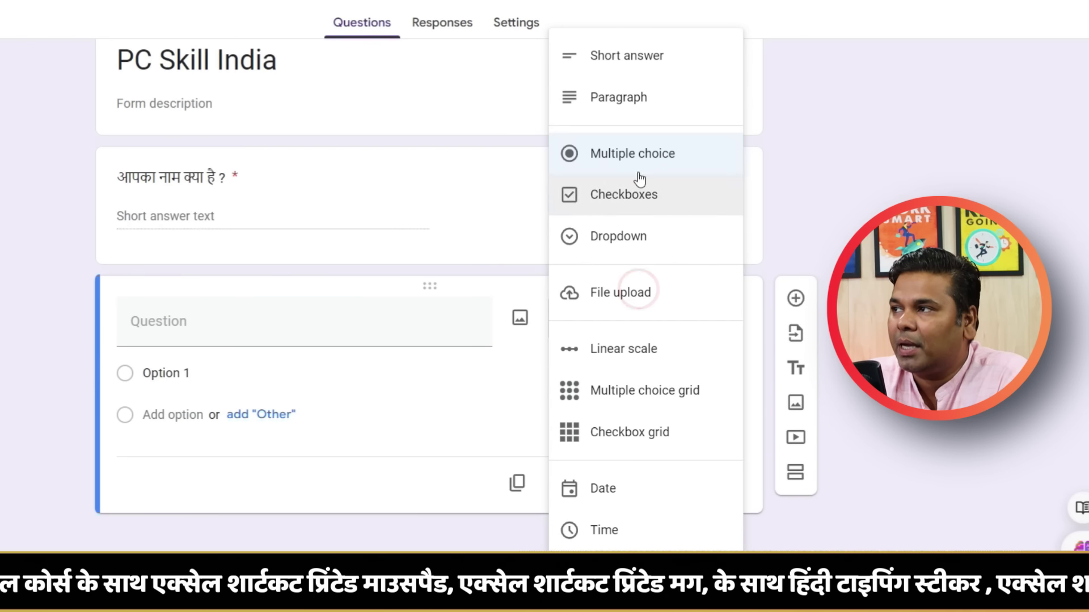
{"action": "left_click", "coordinate": [624, 104]}
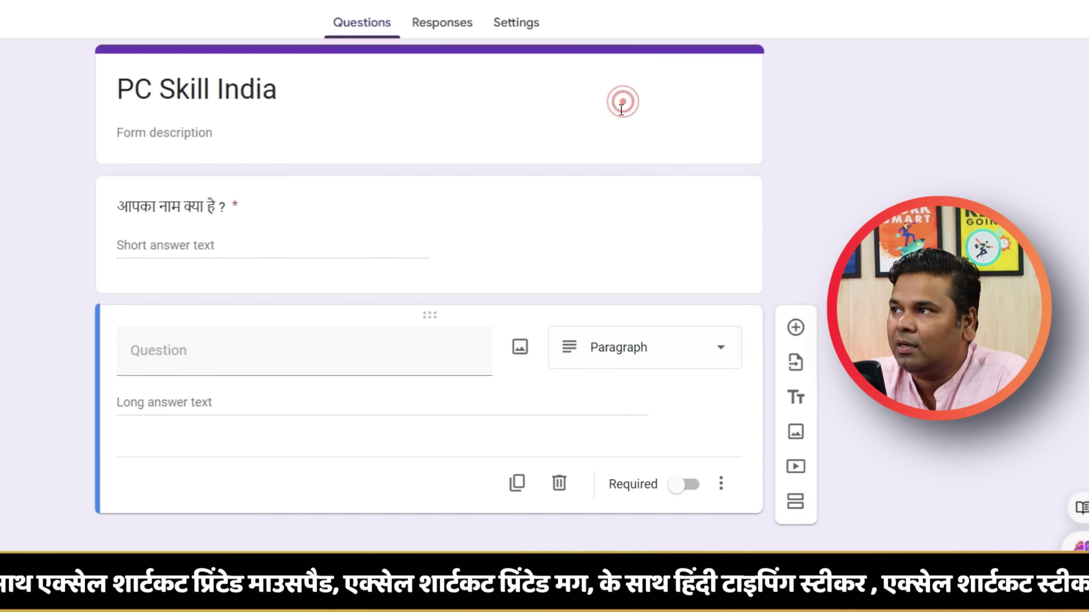
{"action": "left_click", "coordinate": [216, 353]}
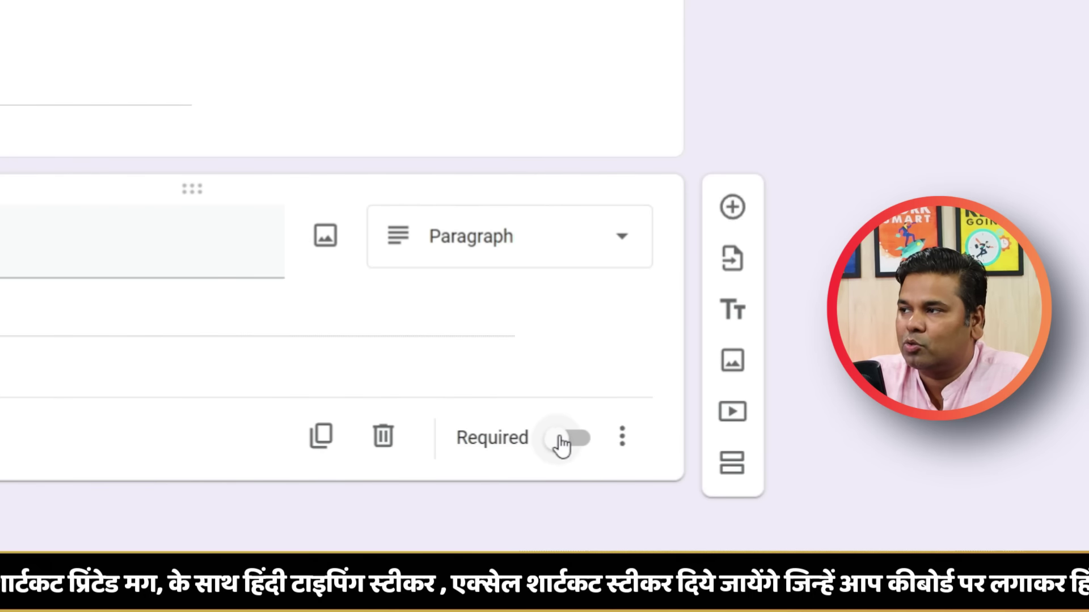
{"action": "left_click", "coordinate": [562, 445]}
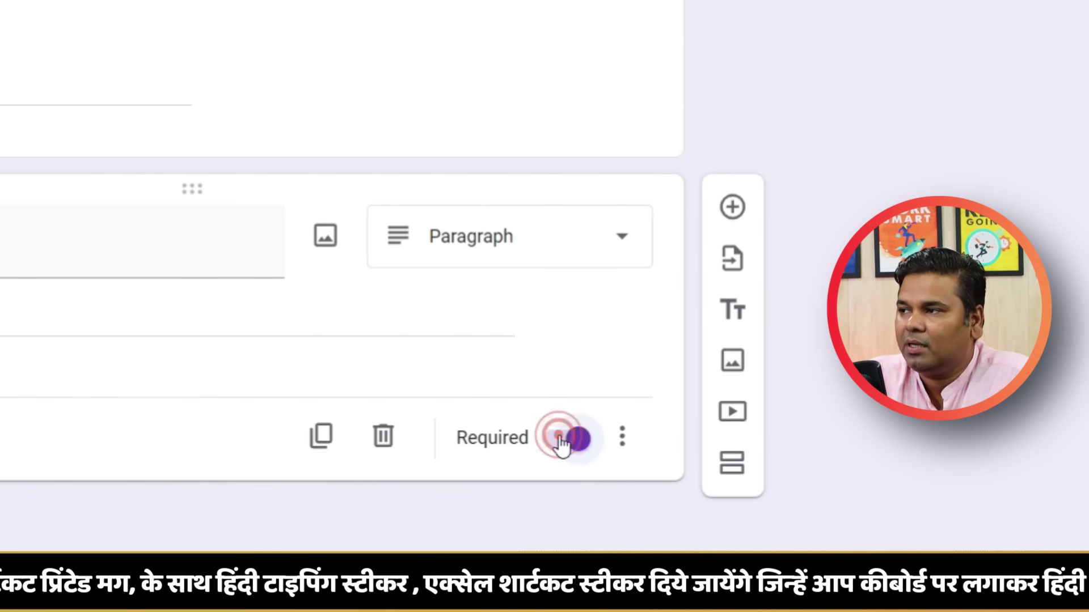
Open image insertion for the paragraph question and look through the Webcam, Photos, Google Images, Google Drive, URL and Upload sources.
{"action": "left_click", "coordinate": [328, 250]}
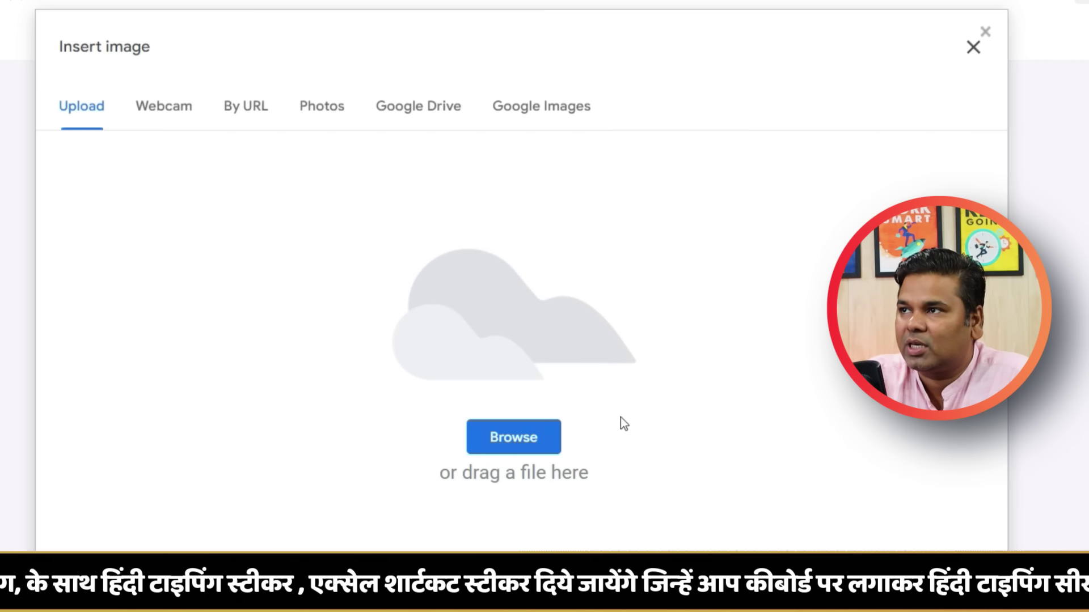
{"action": "left_click", "coordinate": [169, 108]}
{"action": "left_click", "coordinate": [304, 106]}
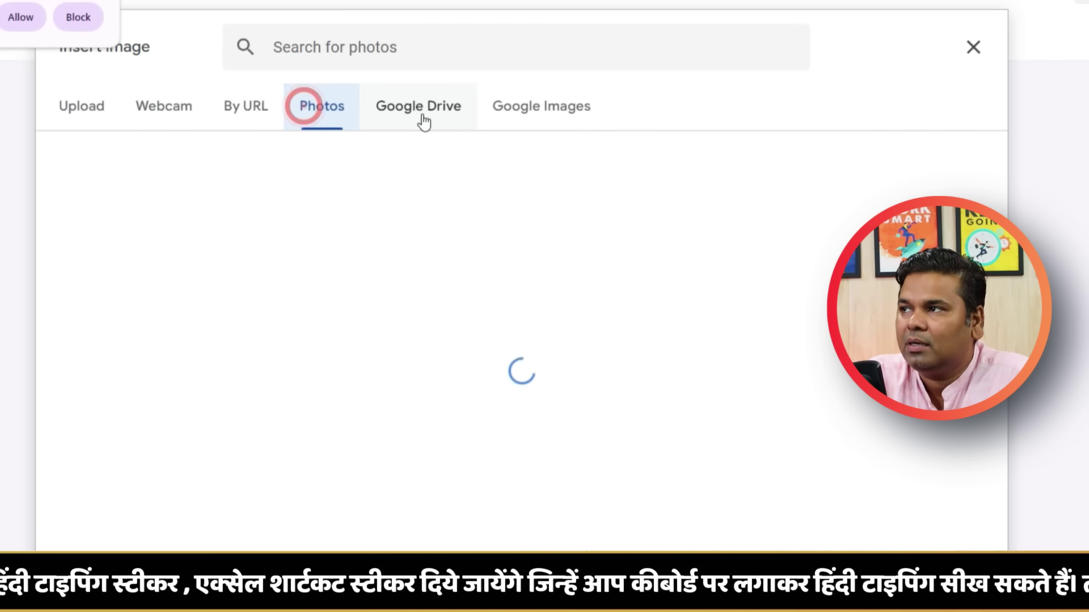
{"action": "left_click", "coordinate": [543, 108]}
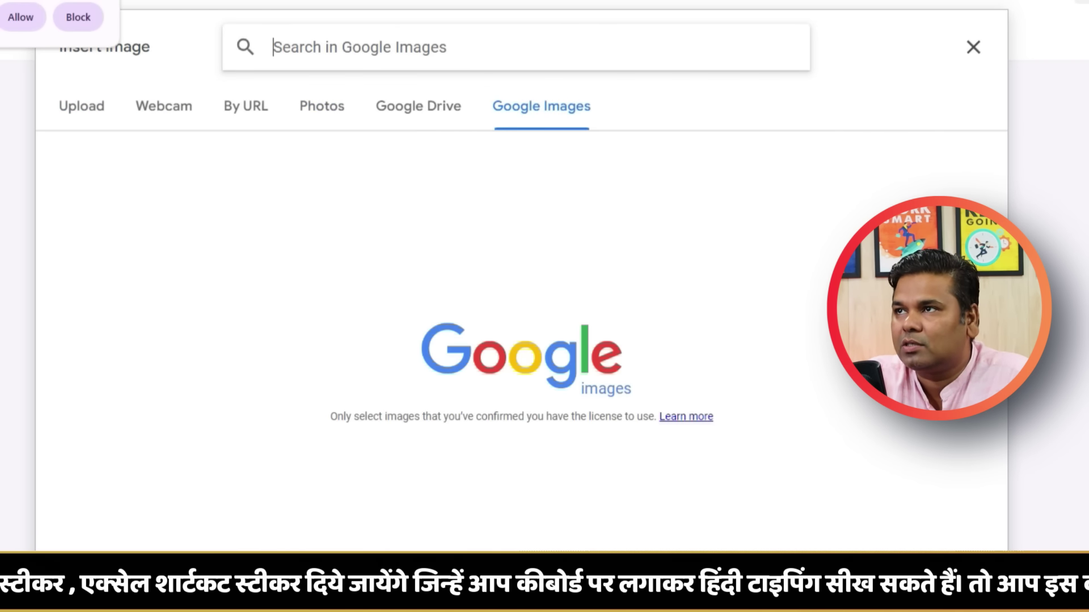
{"action": "left_click", "coordinate": [419, 120]}
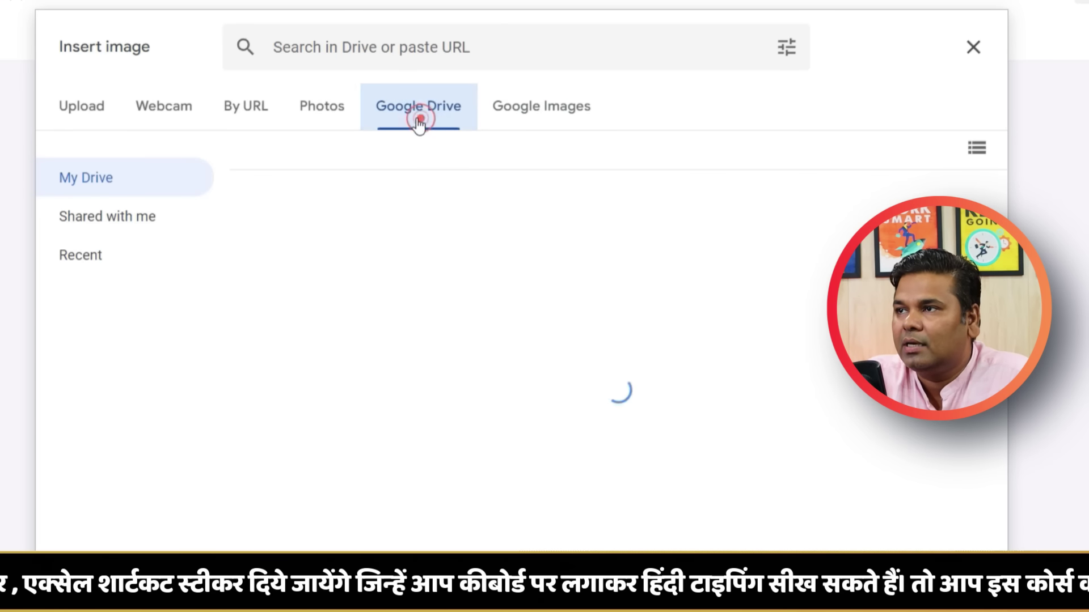
{"action": "left_click", "coordinate": [301, 114]}
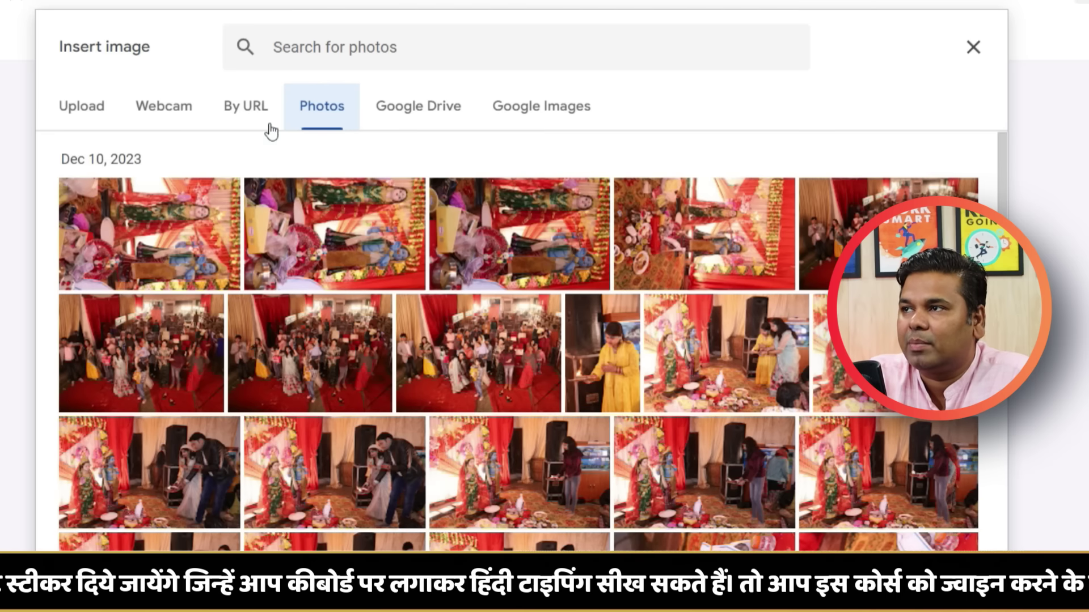
{"action": "left_click", "coordinate": [246, 108]}
{"action": "left_click", "coordinate": [142, 112]}
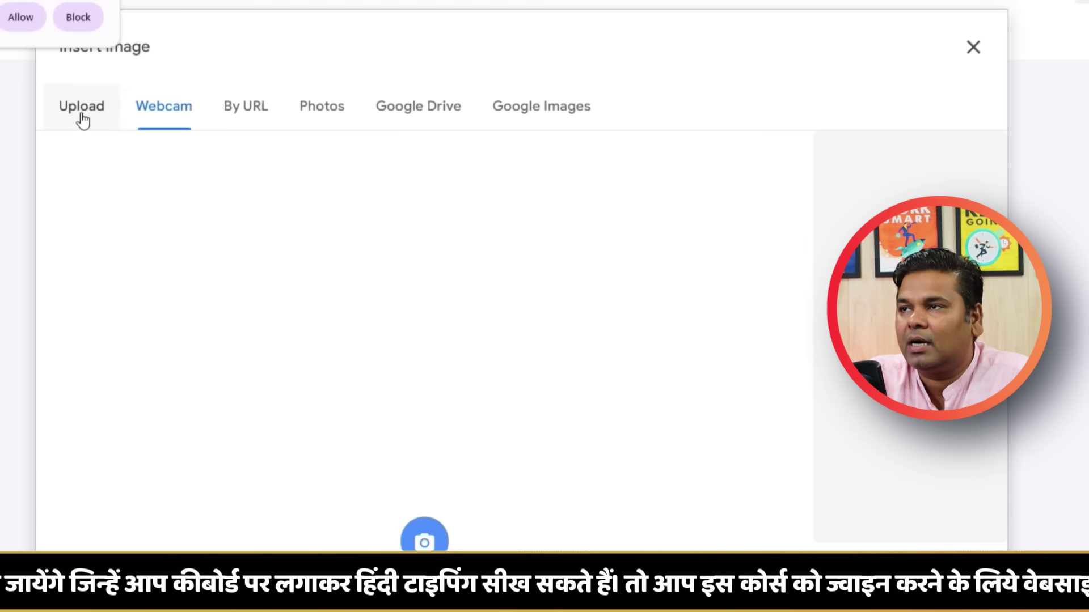
{"action": "left_click", "coordinate": [83, 112]}
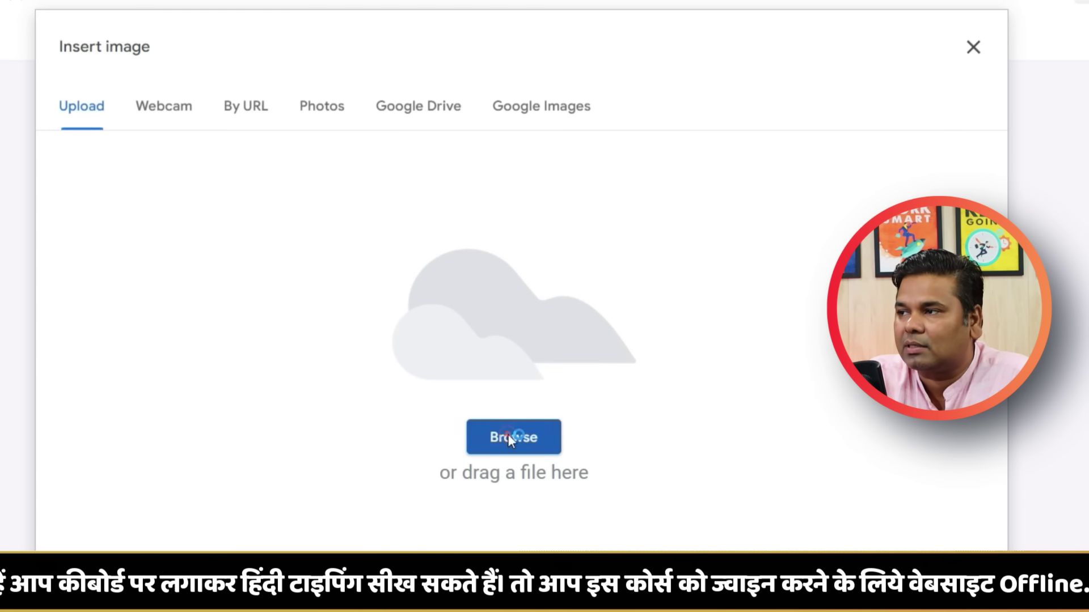
Upload the Save Trees picture into the paragraph question and shrink it to about 40% of its inserted size.
{"action": "left_click", "coordinate": [508, 435]}
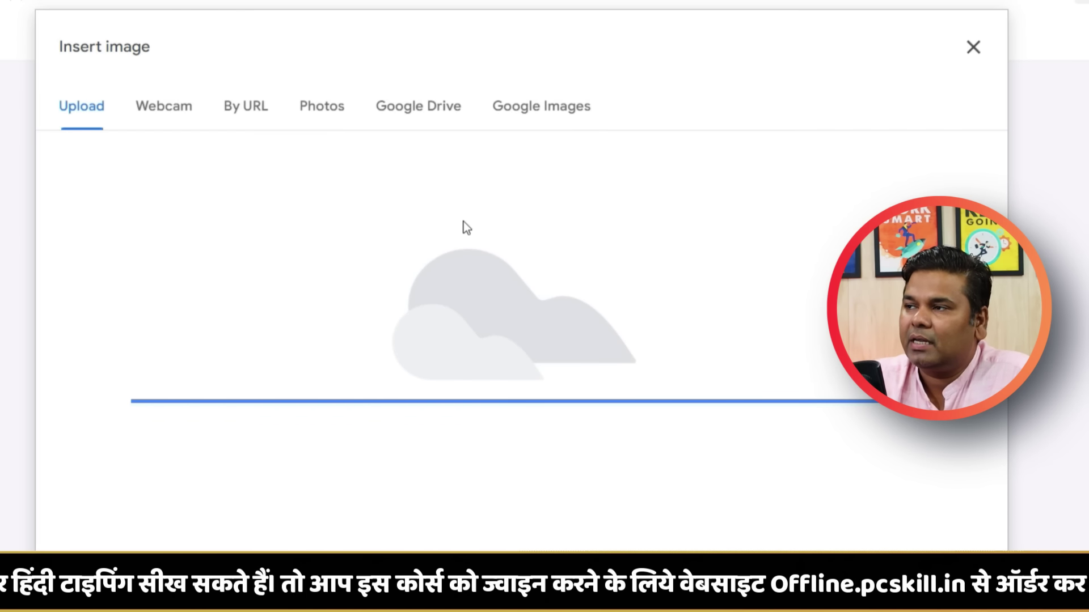
{"action": "scroll", "coordinate": [482, 284], "scroll_direction": "down", "scroll_amount": 6}
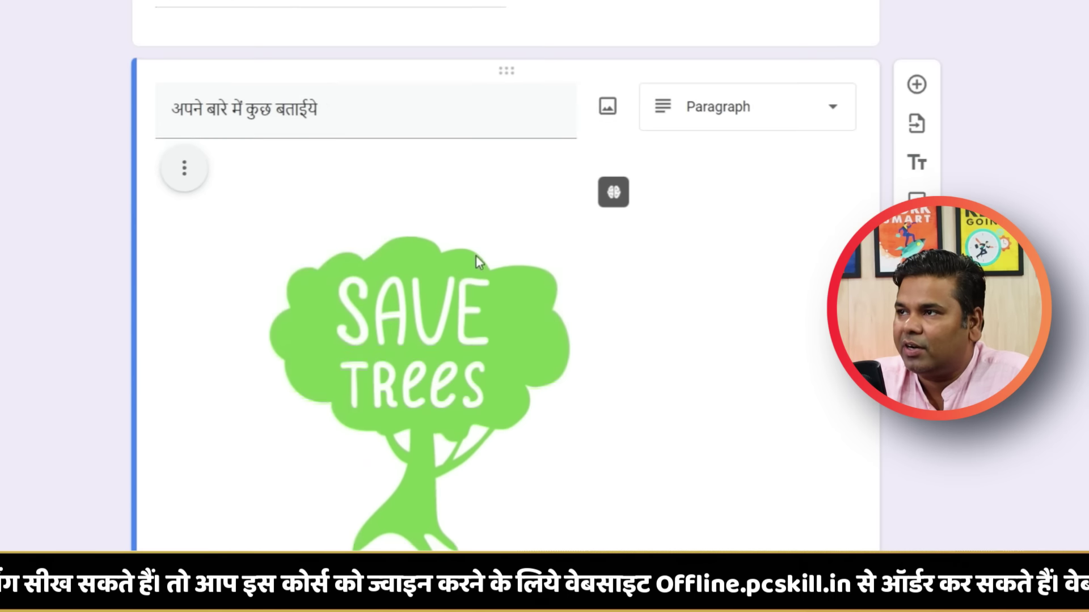
{"action": "left_click", "coordinate": [458, 246]}
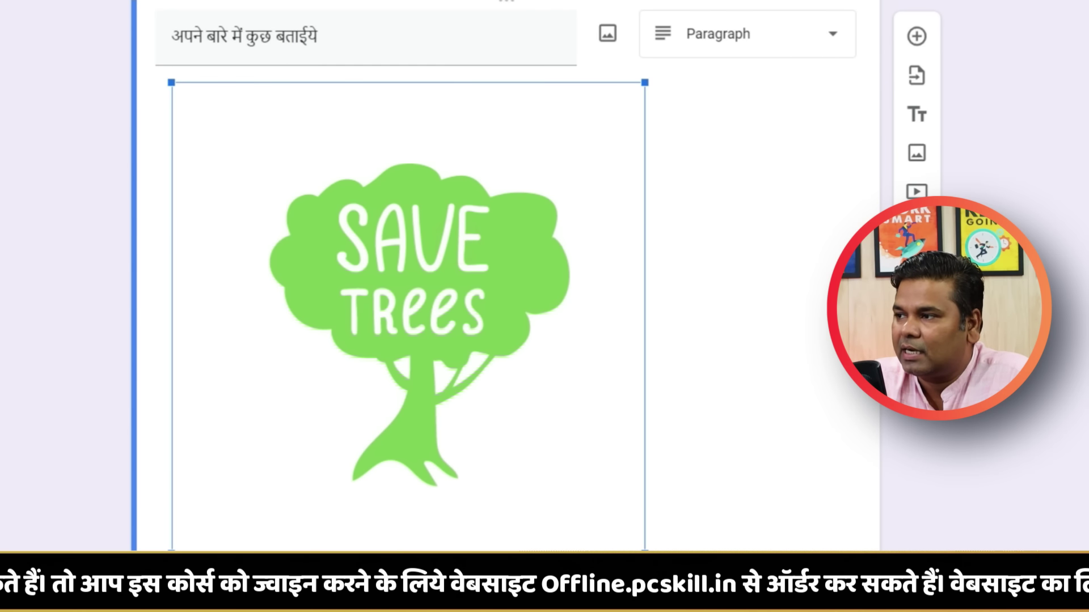
{"action": "left_click_drag", "start_coordinate": [644, 549], "coordinate": [361, 271]}
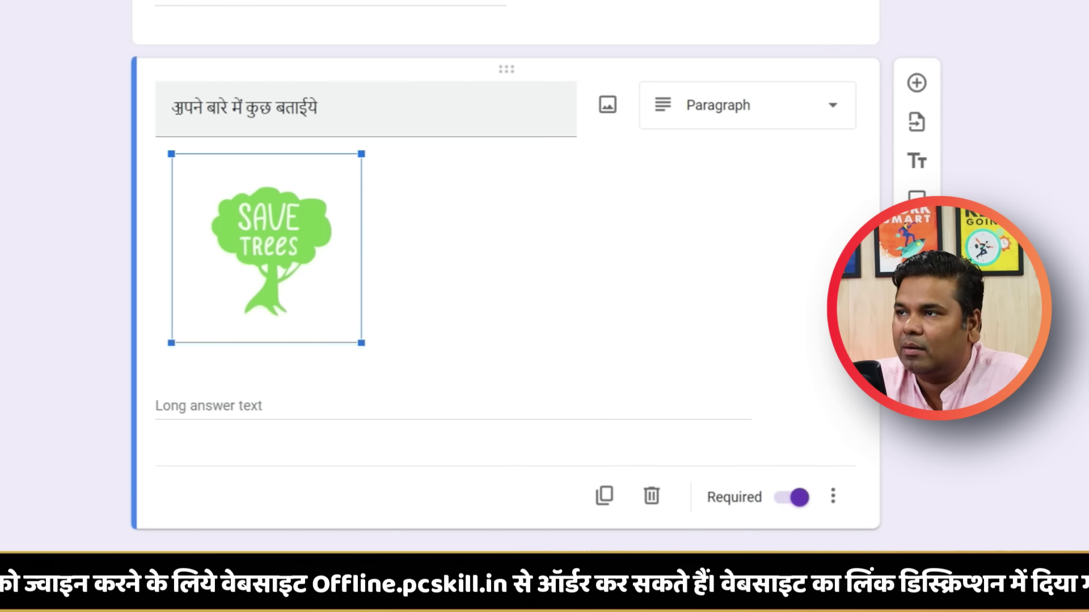
{"action": "left_click", "coordinate": [503, 201]}
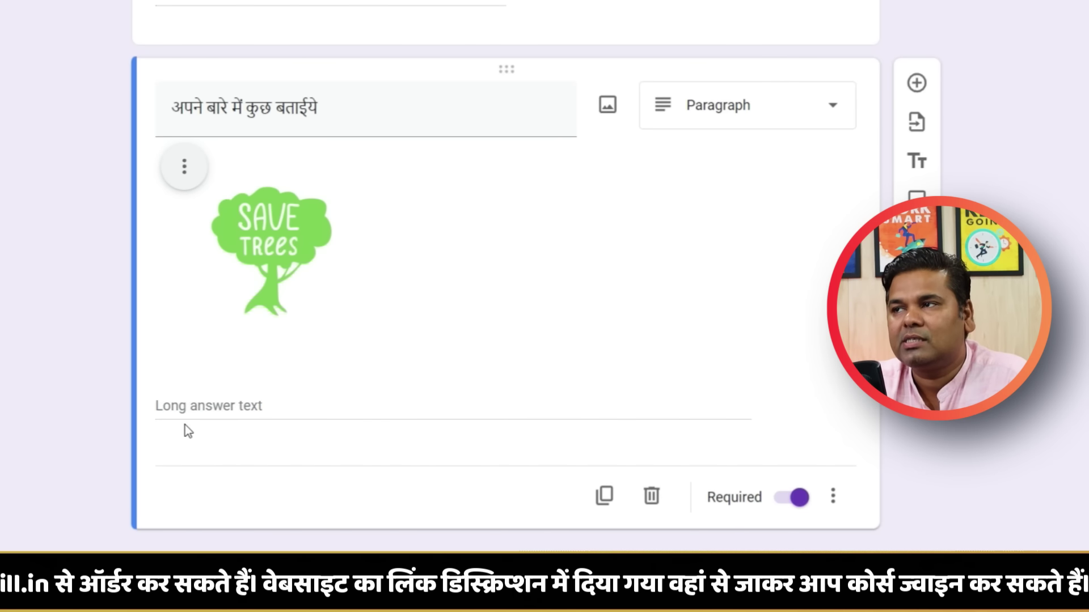
Apply bold to the whole text of the paragraph question and remove it again.
{"action": "triple_click", "coordinate": [341, 94]}
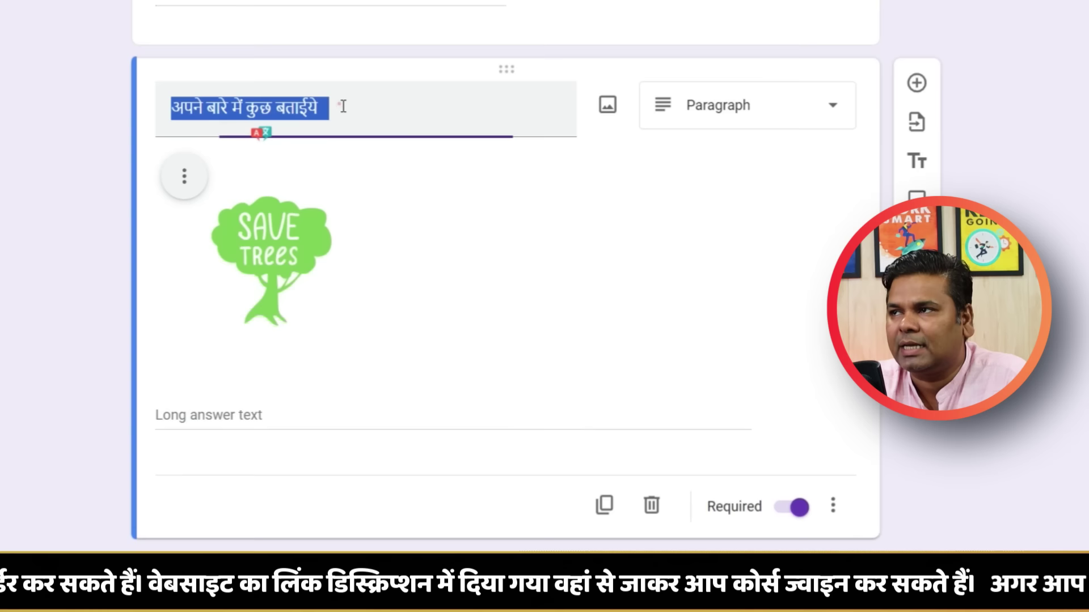
{"action": "left_click", "coordinate": [178, 162]}
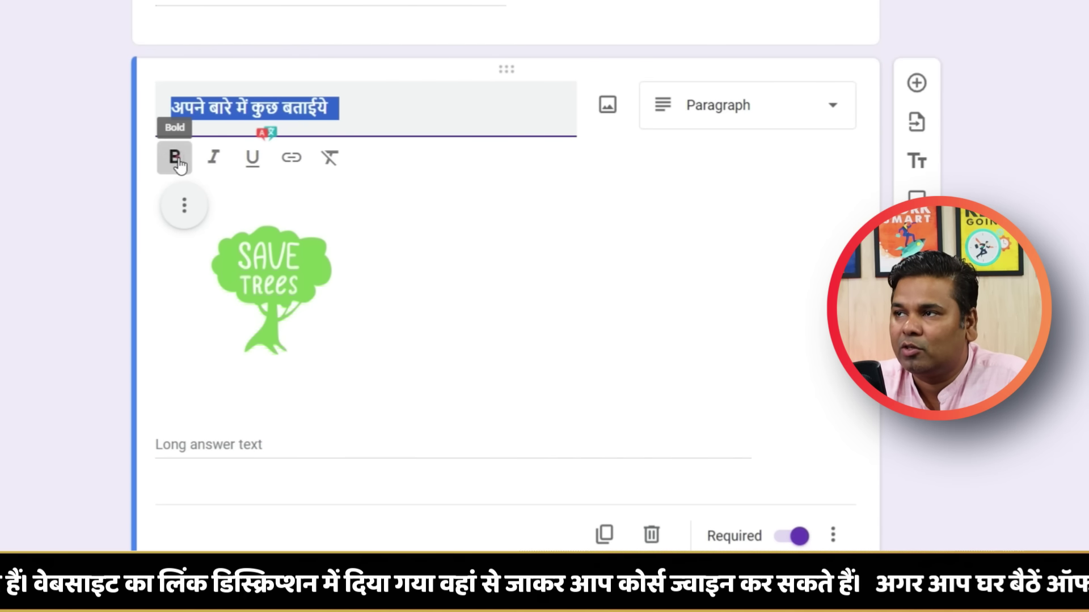
{"action": "left_click", "coordinate": [178, 162]}
Try center and right alignment on the tree image, and leave it center aligned.
{"action": "left_click", "coordinate": [193, 215]}
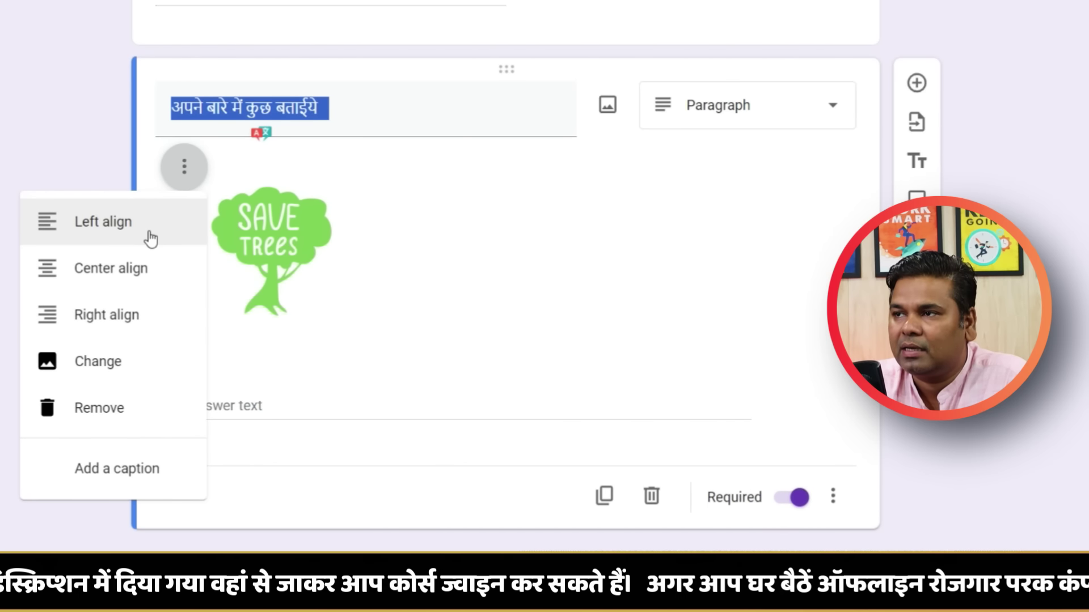
{"action": "left_click", "coordinate": [150, 269]}
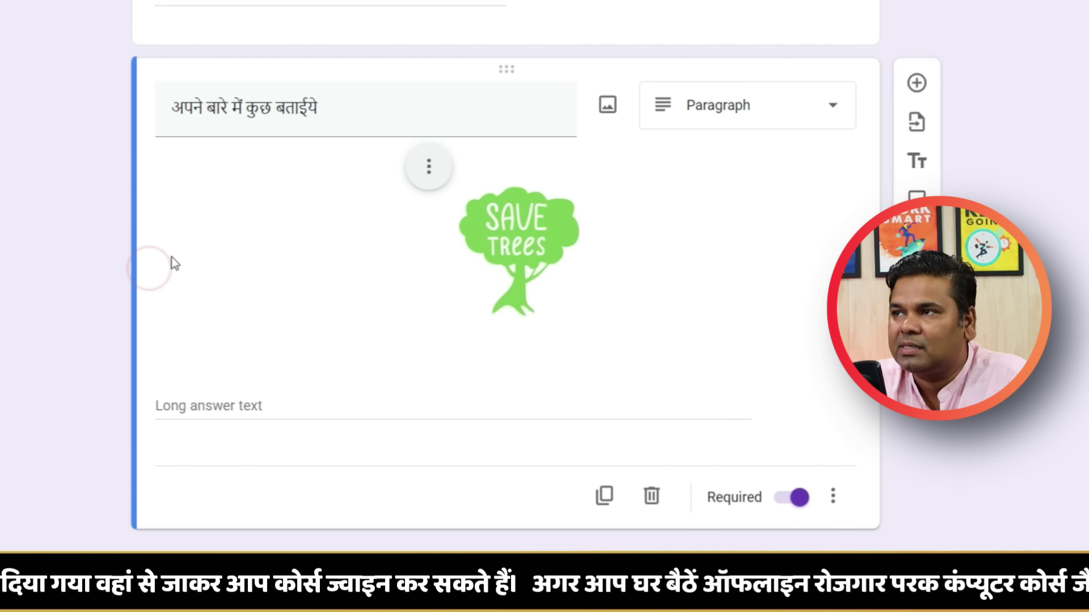
{"action": "left_click", "coordinate": [433, 169]}
{"action": "left_click", "coordinate": [352, 276]}
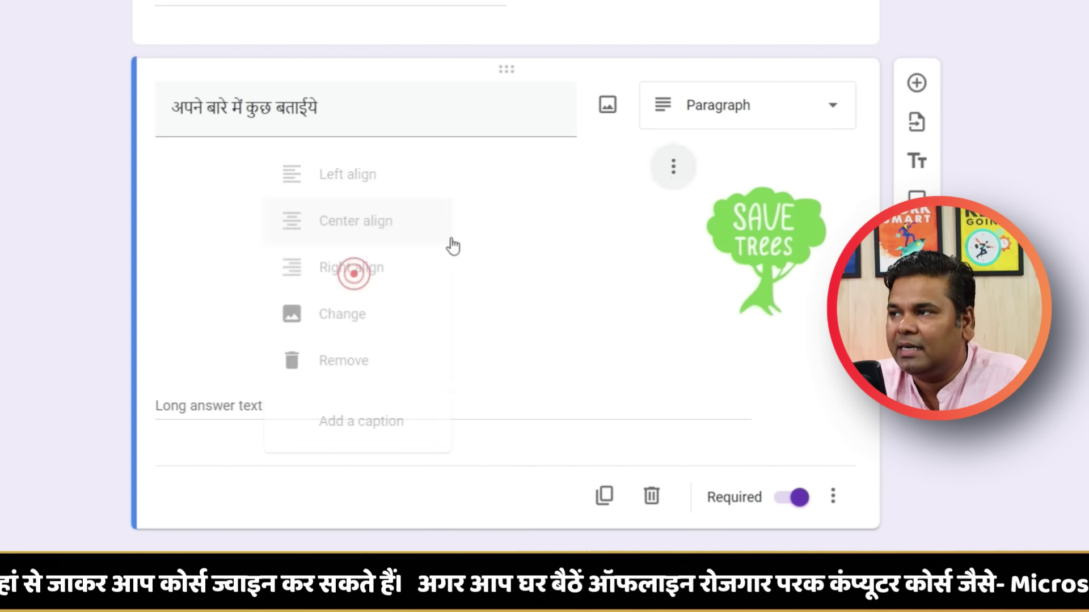
{"action": "left_click", "coordinate": [672, 179]}
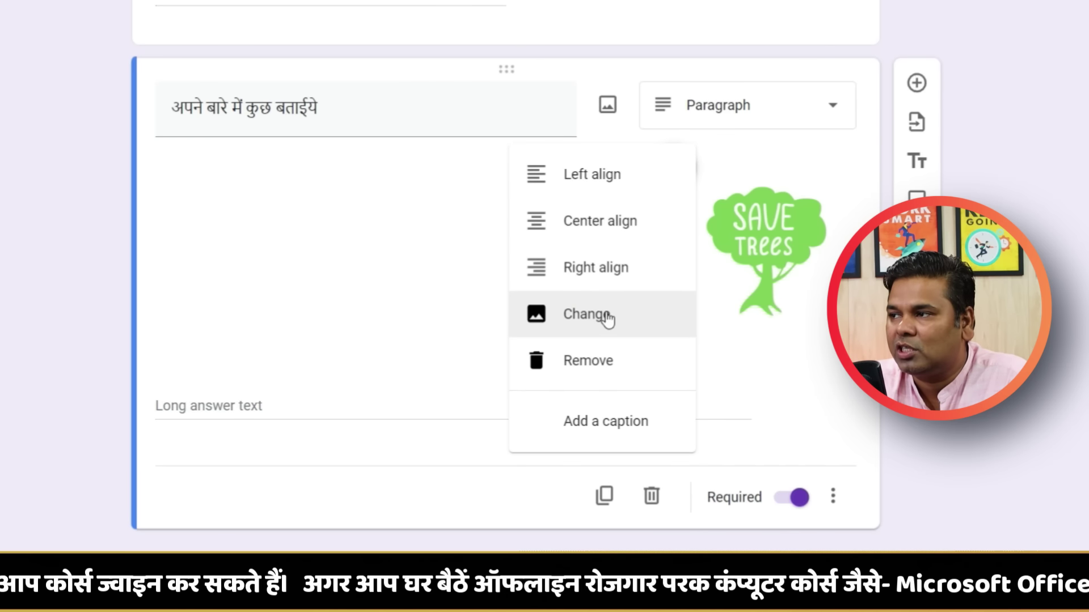
{"action": "left_click", "coordinate": [622, 237]}
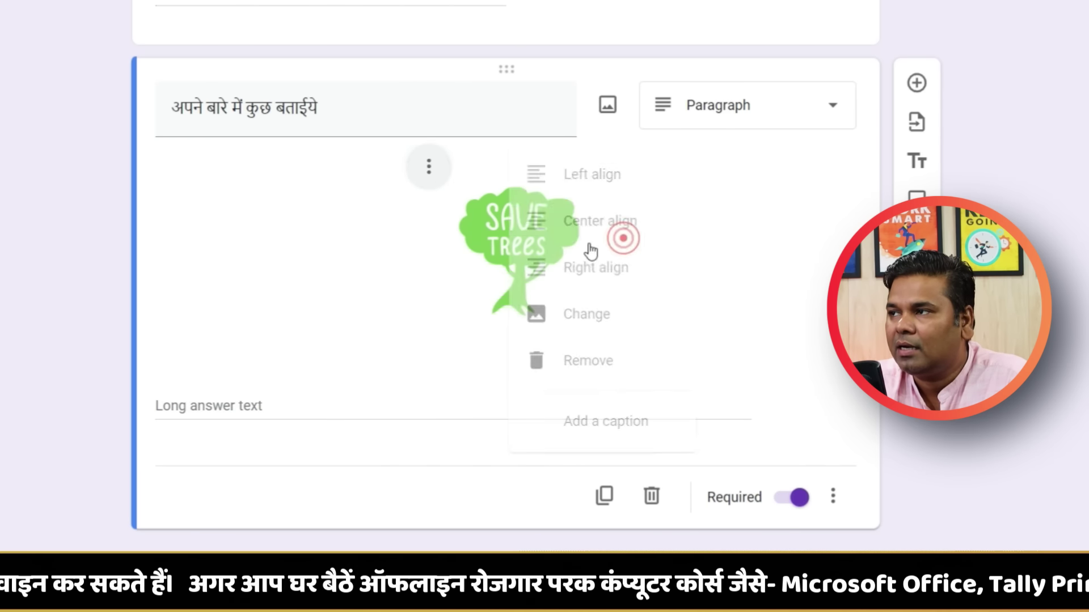
Add the caption "पेड बचाओ धरती बचाओ" to the tree image.
{"action": "left_click", "coordinate": [429, 166]}
{"action": "left_click", "coordinate": [369, 422]}
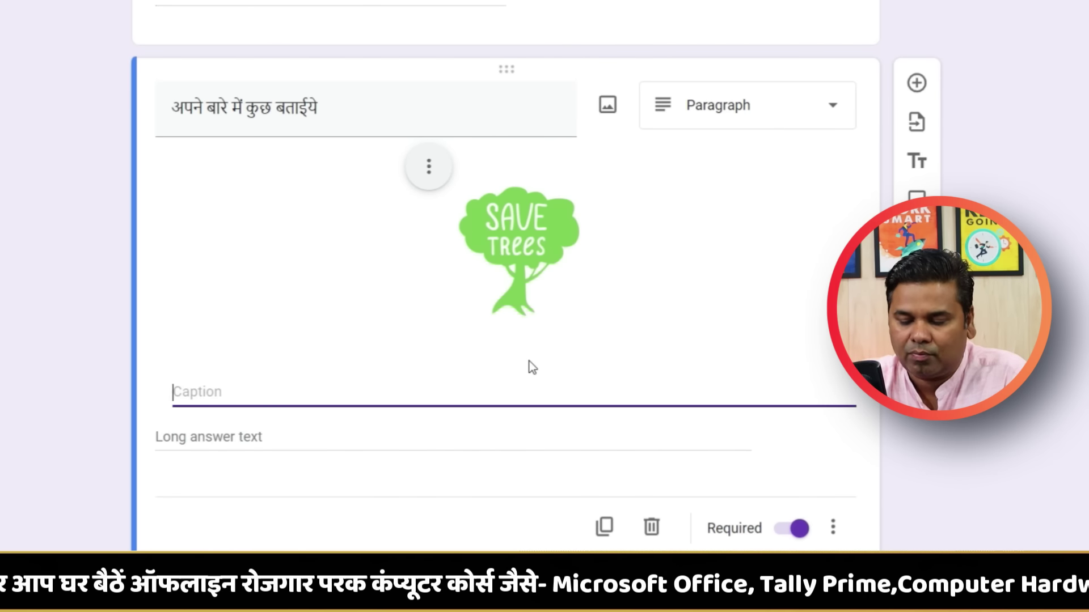
{"action": "type", "text": "पेड बचाओ धरती बचाओ"}
{"action": "left_click", "coordinate": [321, 195]}
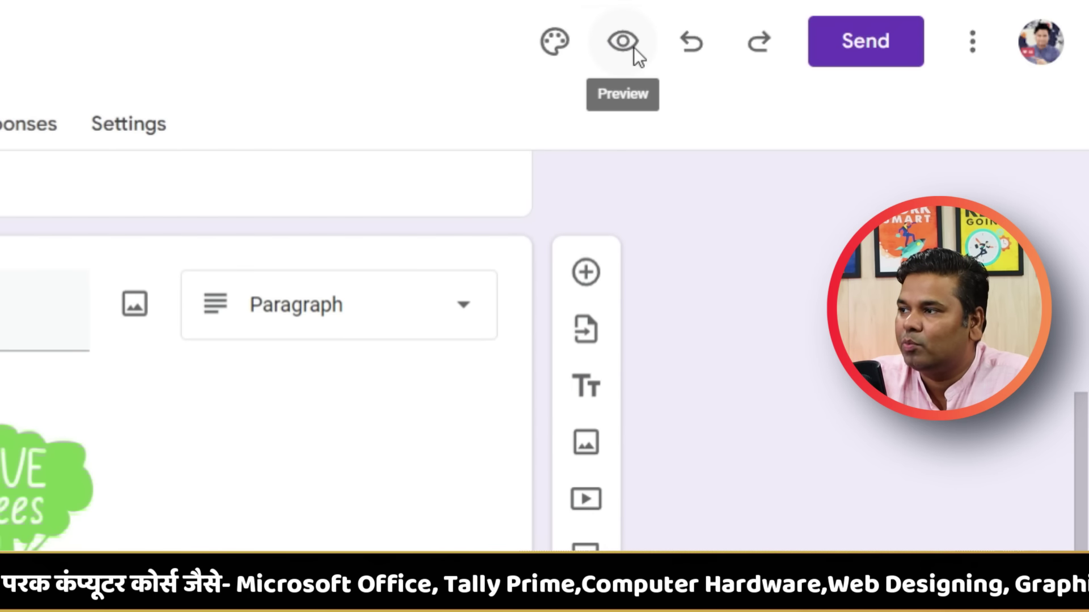
Preview the form and test the required name question by skipping its answer, and then filling in "किहकहि".
{"action": "left_click", "coordinate": [634, 47]}
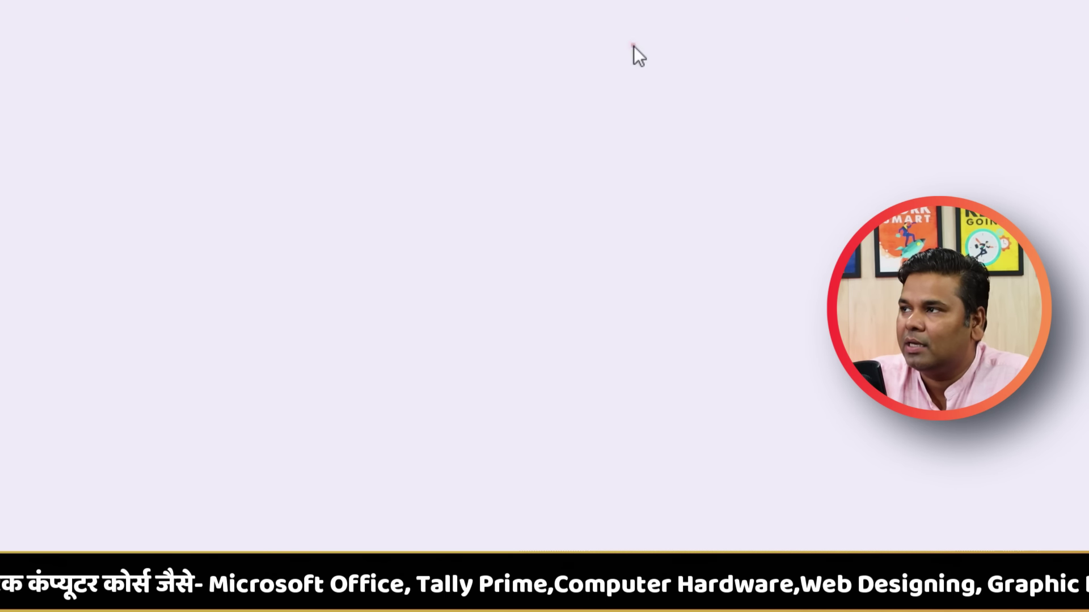
{"action": "scroll", "coordinate": [176, 262], "scroll_direction": "down", "scroll_amount": 3}
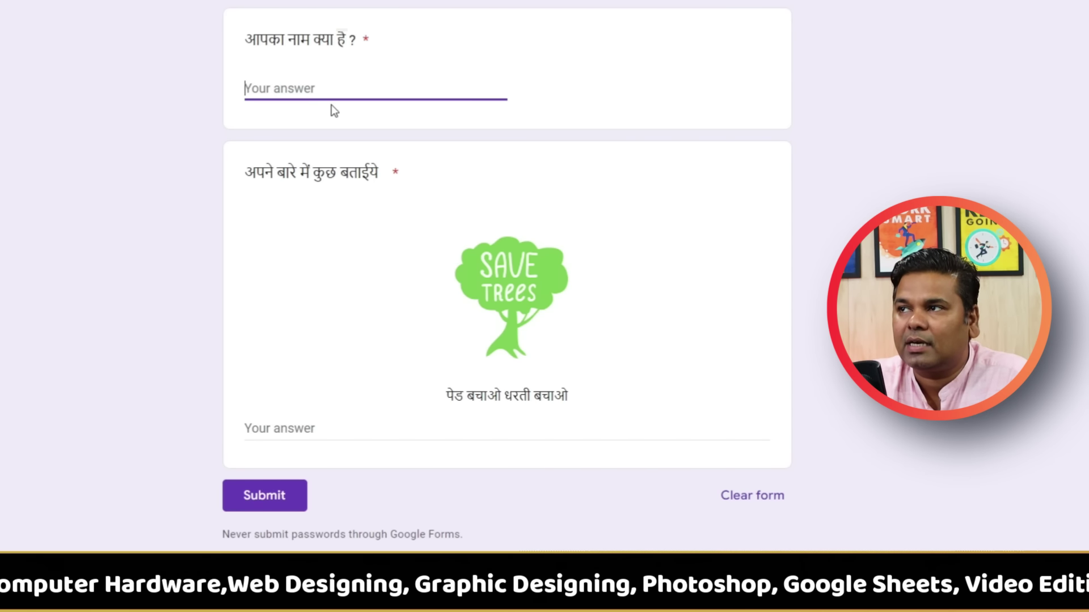
{"action": "left_click", "coordinate": [345, 431]}
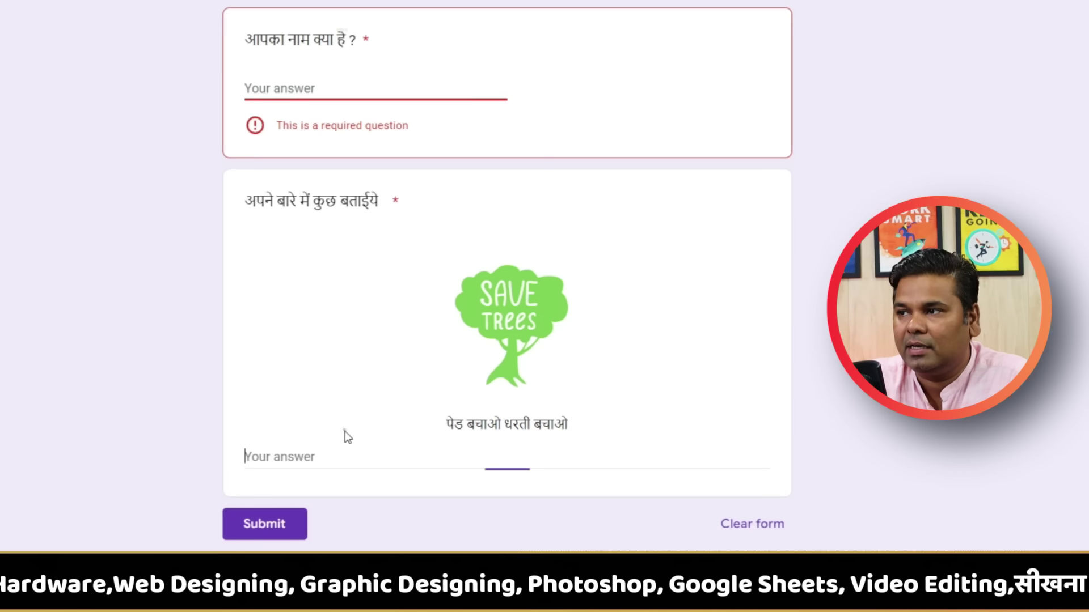
{"action": "left_click", "coordinate": [292, 87]}
{"action": "type", "text": "किहकहि"}
{"action": "left_click", "coordinate": [312, 302]}
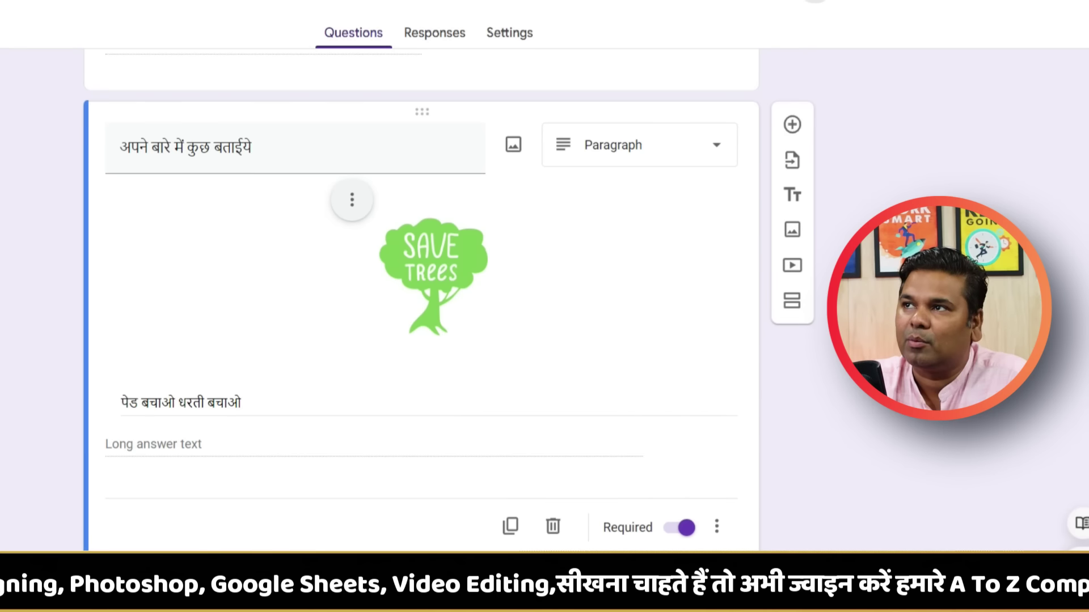
Back in the form editor, add a dropdown question that reads "अपने शहर का नाम बनायें" after the paragraph question.
{"action": "left_click", "coordinate": [793, 126]}
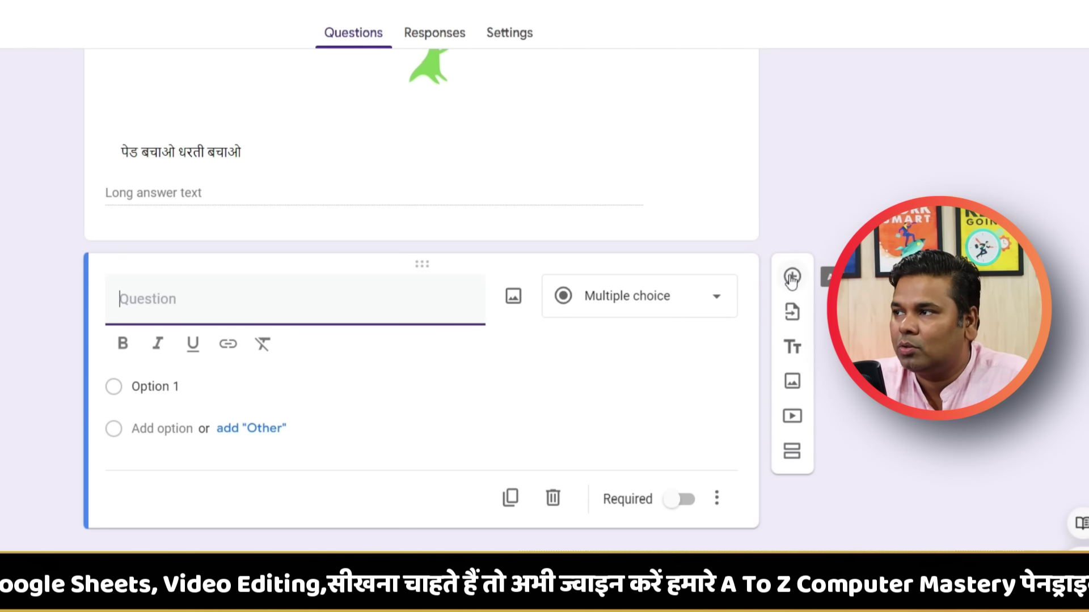
{"action": "left_click", "coordinate": [632, 314]}
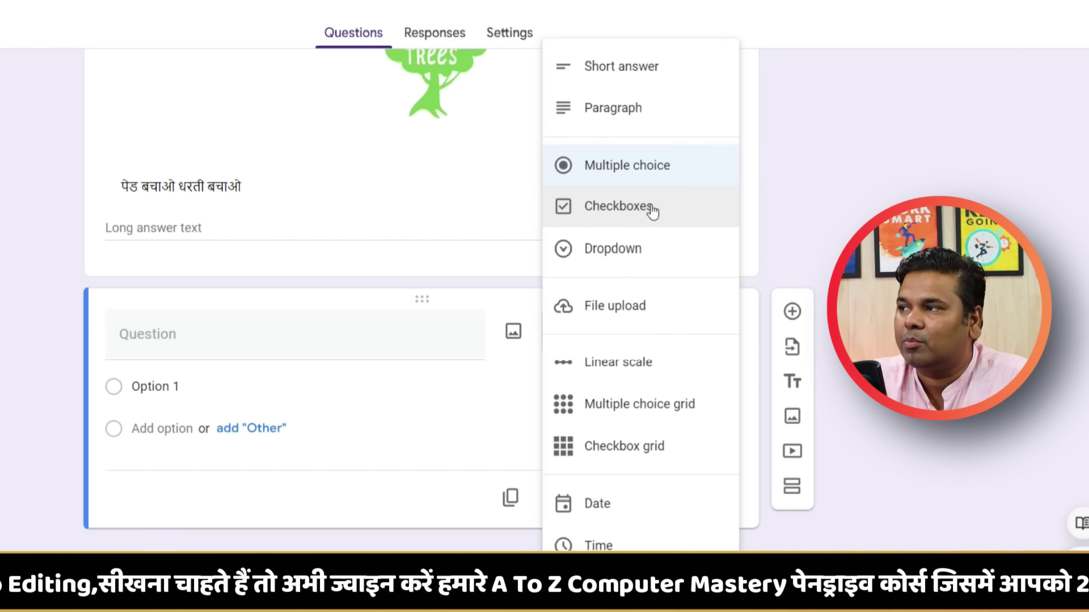
{"action": "left_click", "coordinate": [641, 250]}
{"action": "left_click", "coordinate": [289, 334]}
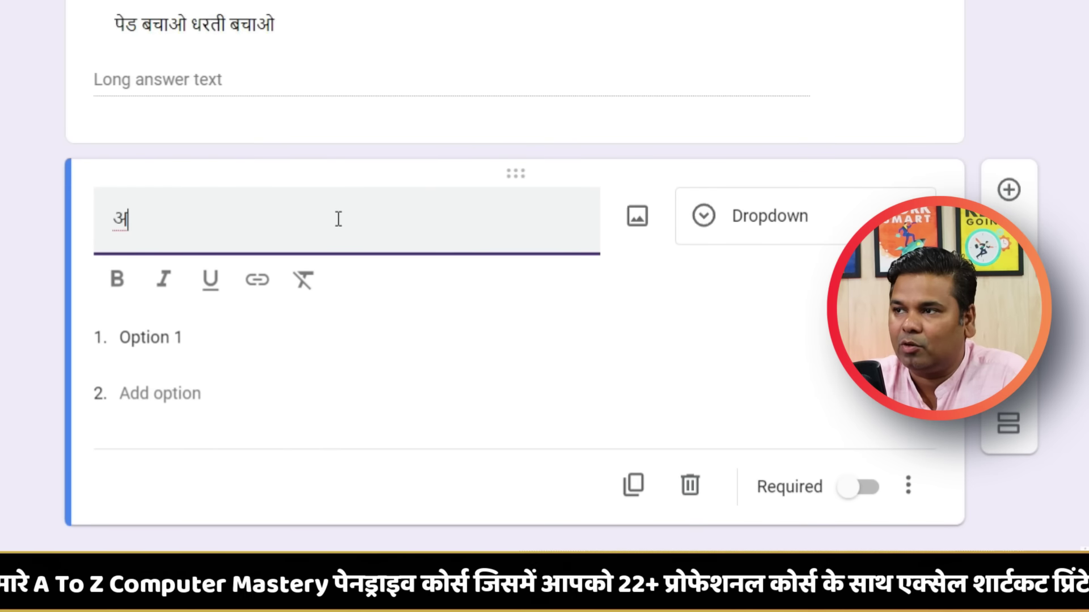
{"action": "type", "text": "अपने"}
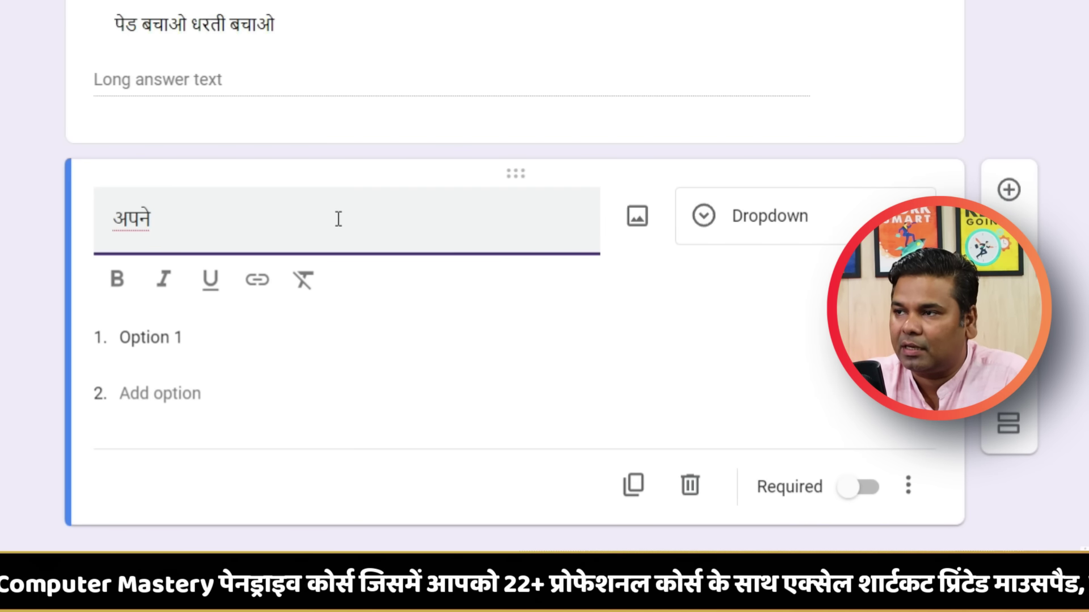
{"action": "type", "text": " शहर का नाम बनायें"}
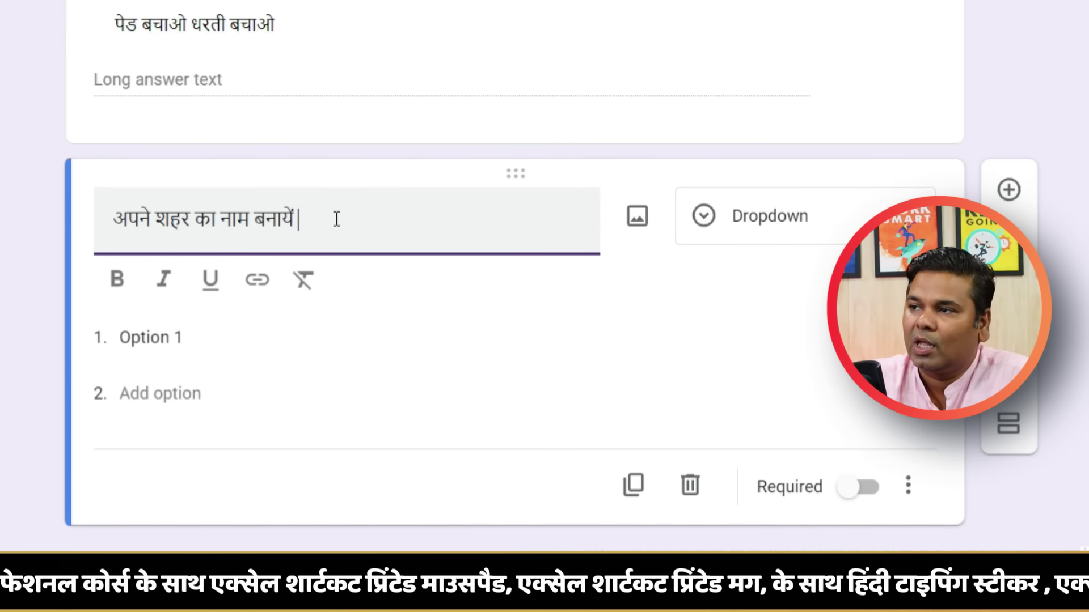
Give the city dropdown question the options आगरा, दिल्ली, मुम्बई, चेन्नई and कोलकाता, and make it required.
{"action": "left_click", "coordinate": [176, 339]}
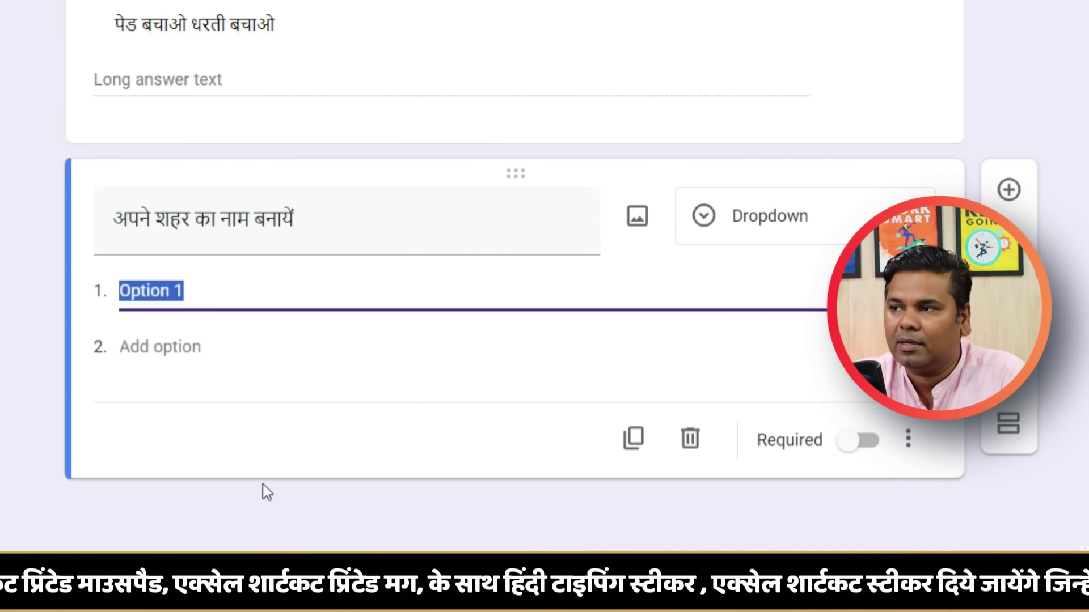
{"action": "type", "text": "आगरा"}
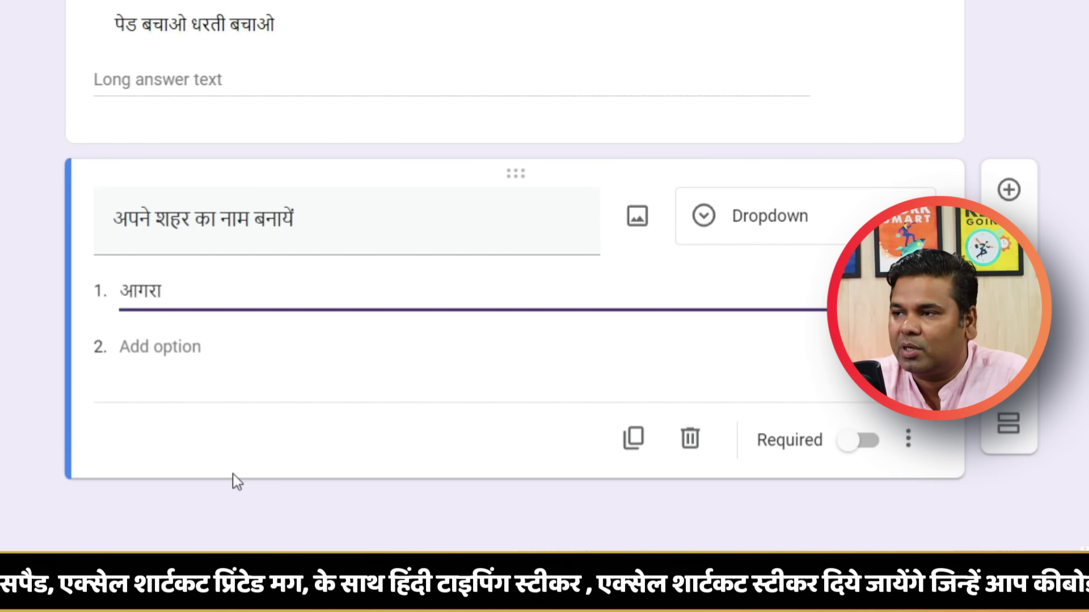
{"action": "left_click", "coordinate": [223, 349]}
{"action": "type", "text": "दिल्ली"}
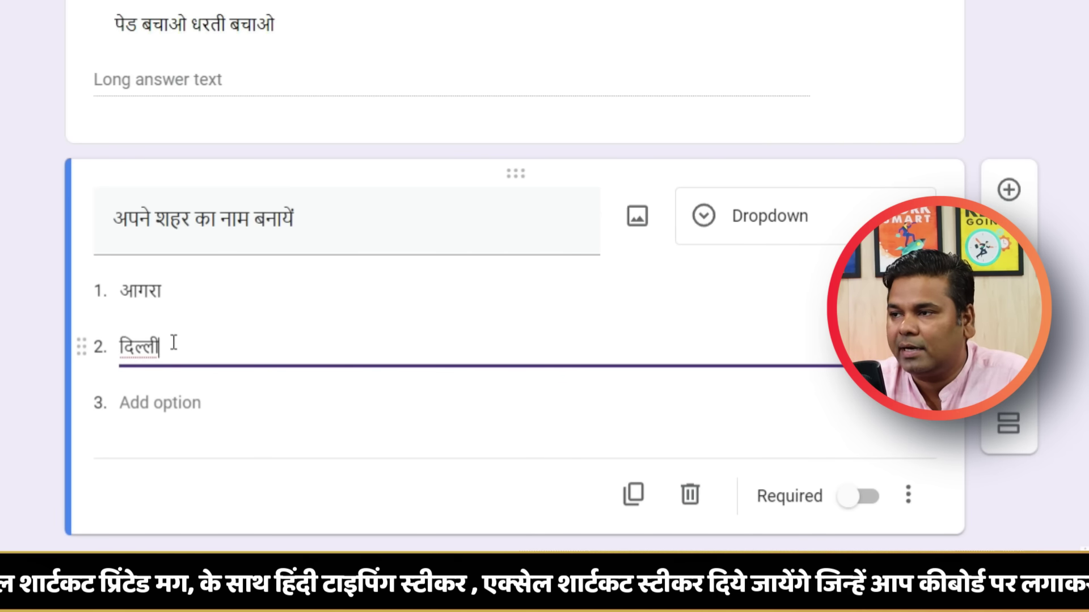
{"action": "key", "text": "Return"}
{"action": "type", "text": "मुम्बई"}
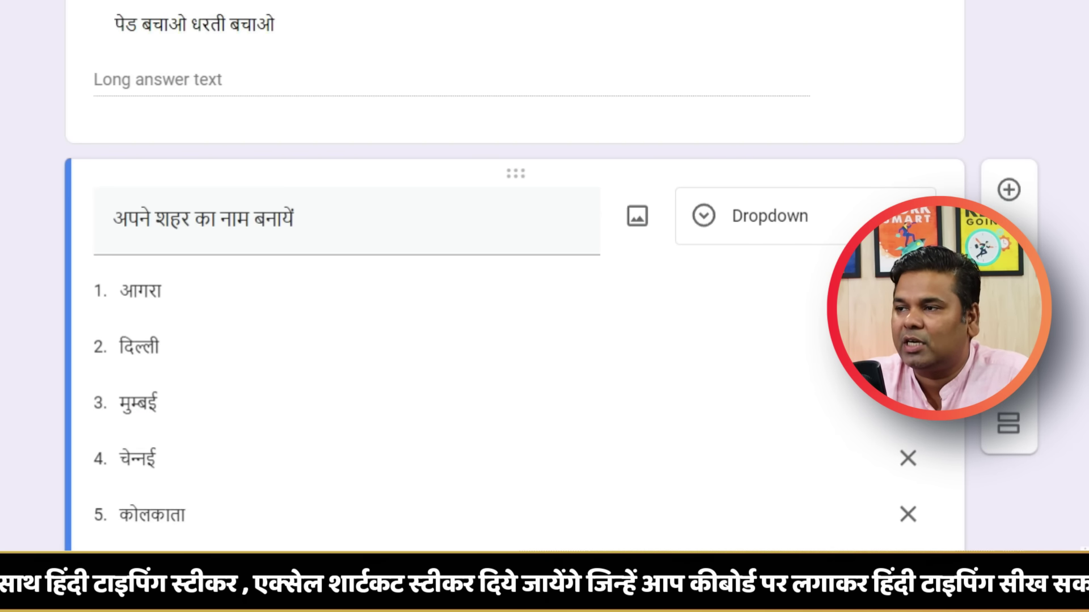
{"action": "scroll", "coordinate": [178, 102], "scroll_direction": "down", "scroll_amount": 3}
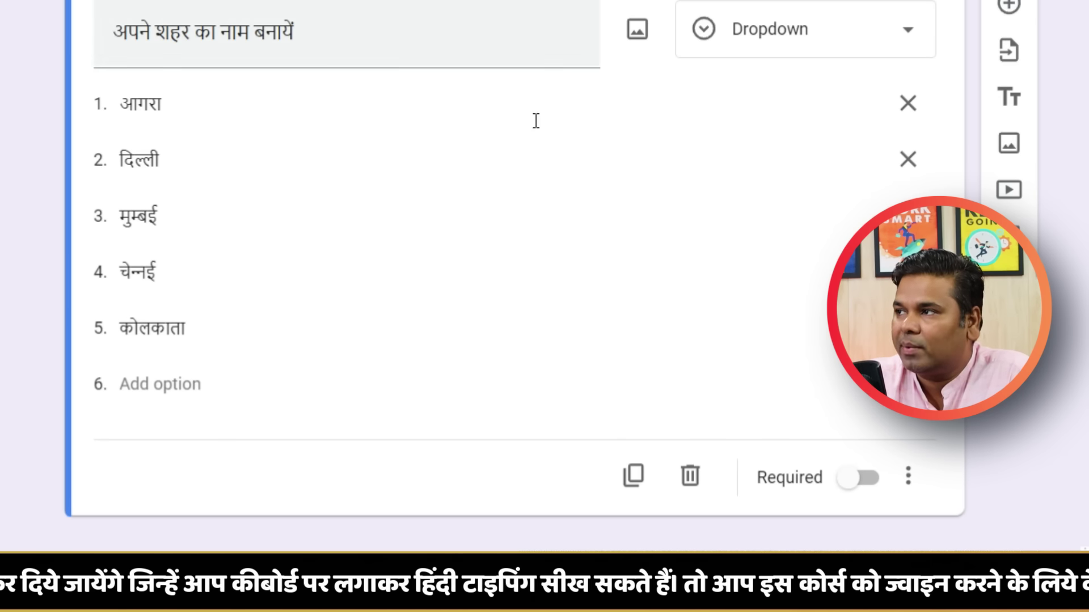
{"action": "left_click", "coordinate": [855, 479]}
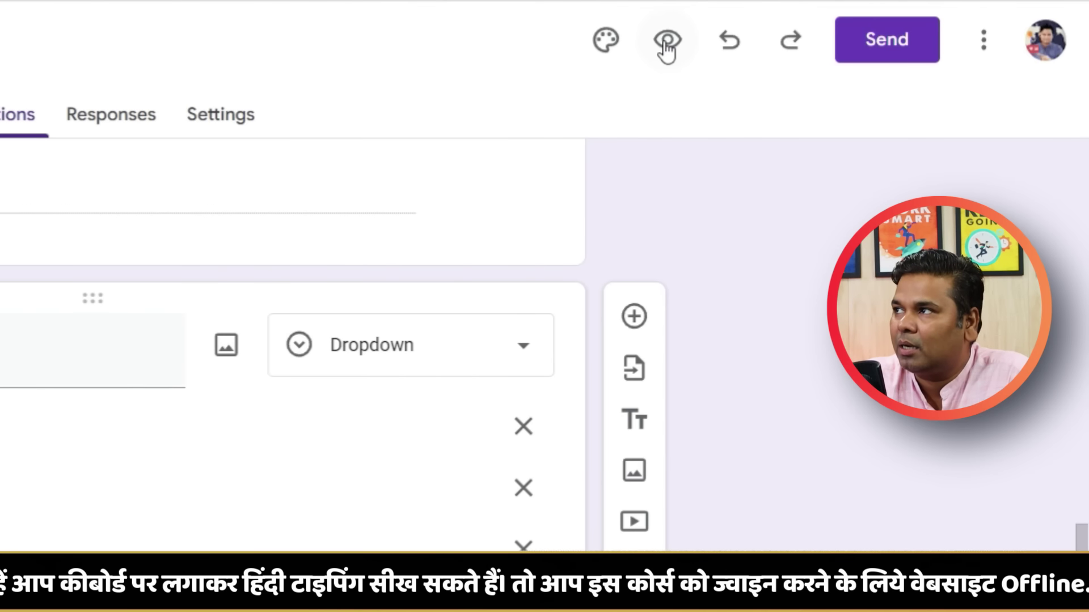
Preview the form and choose दिल्ली as the answer to the city dropdown question.
{"action": "left_click", "coordinate": [664, 38]}
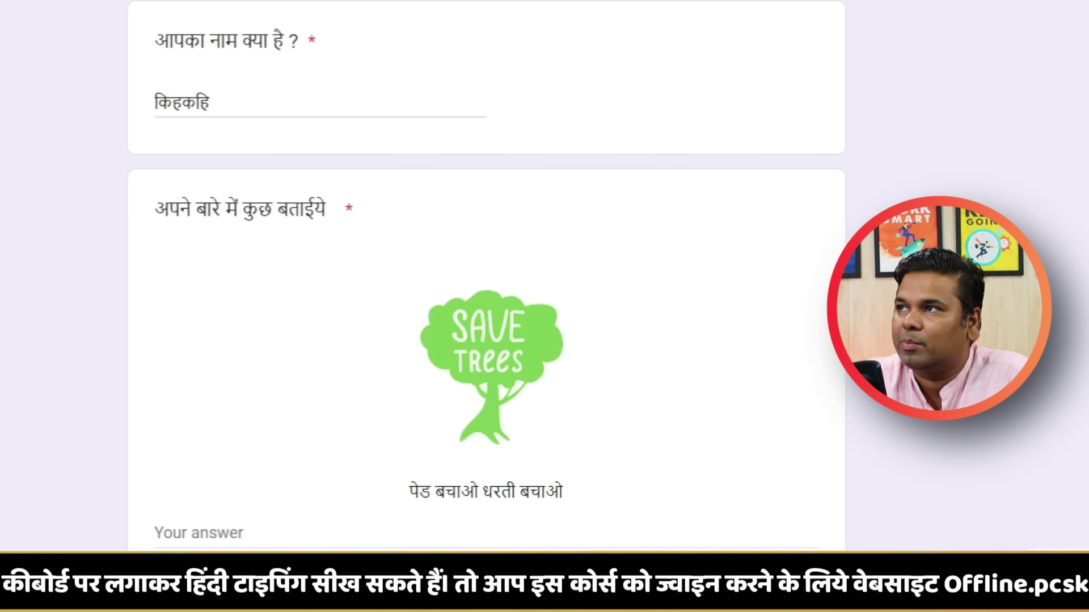
{"action": "scroll", "coordinate": [41, 185], "scroll_direction": "down", "scroll_amount": 7}
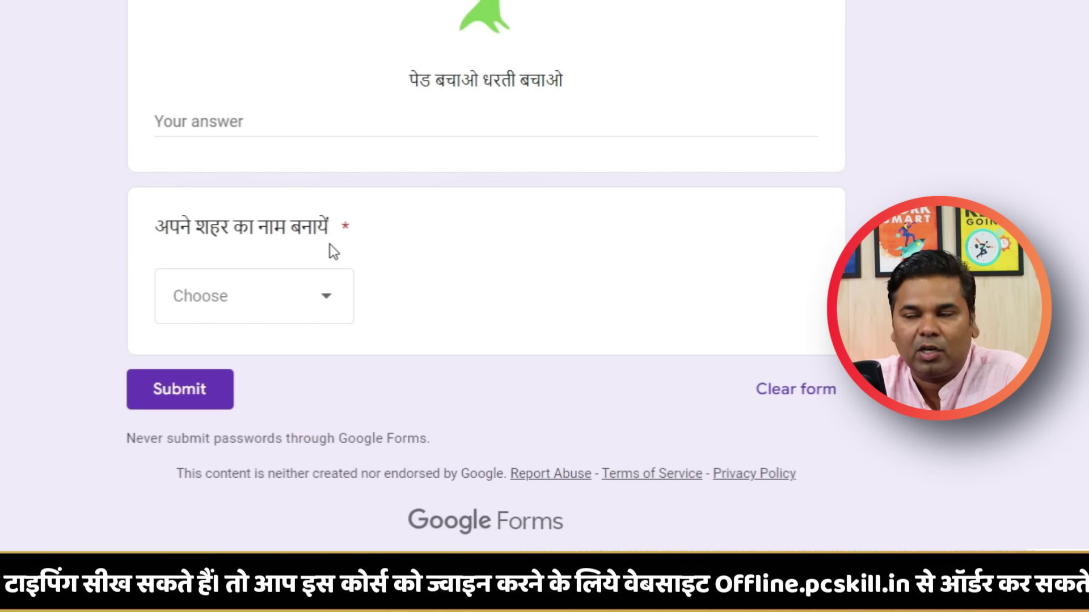
{"action": "left_click", "coordinate": [326, 310]}
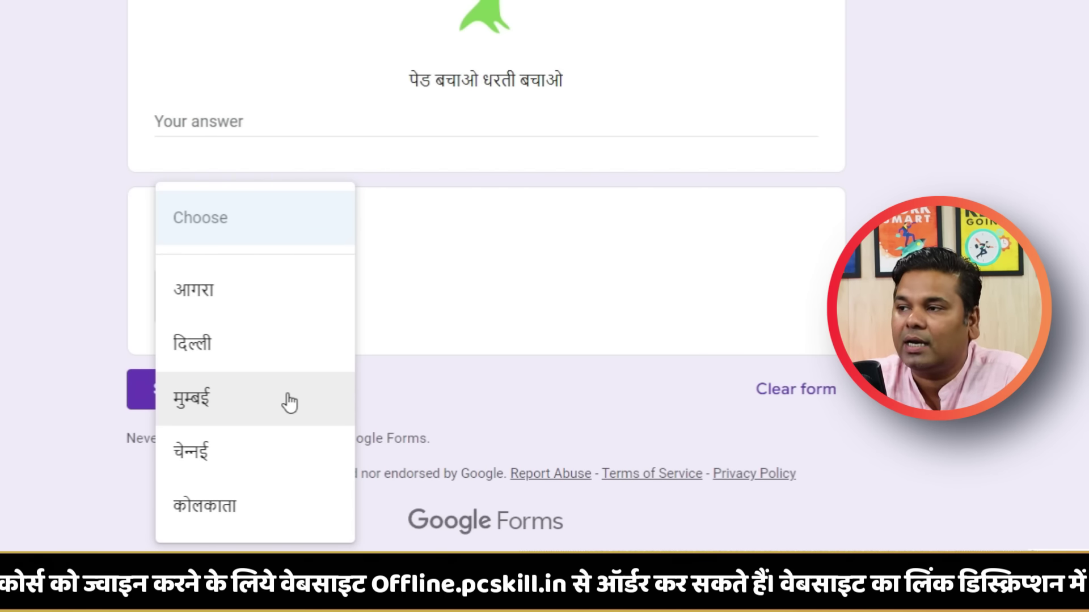
{"action": "left_click", "coordinate": [236, 344]}
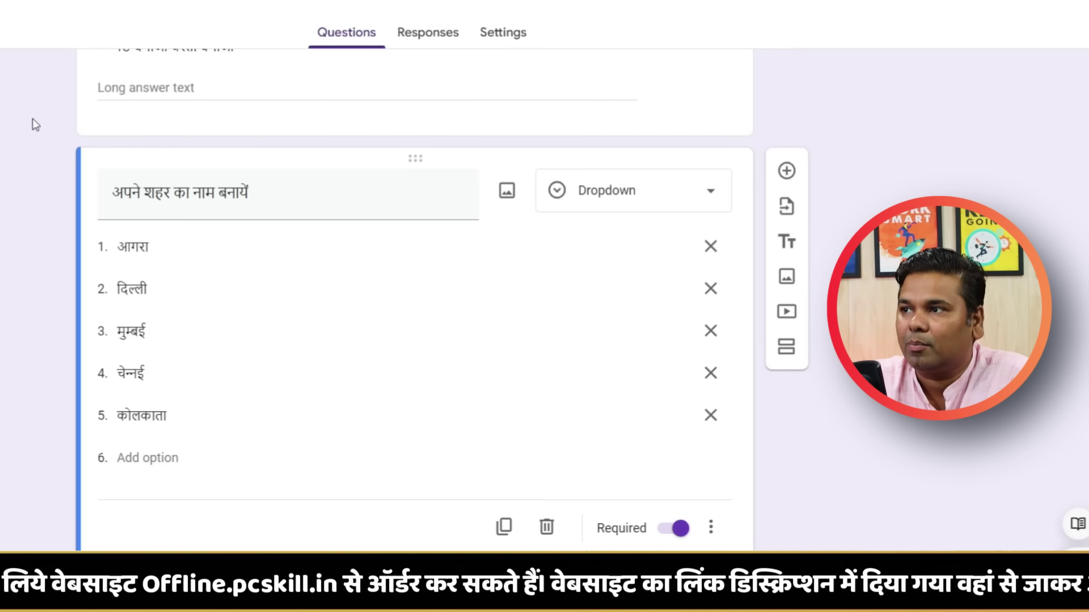
Back in the form editor, add a File upload question that reads "अपना फोटो अपलोड करें" after the city question.
{"action": "left_click", "coordinate": [786, 170]}
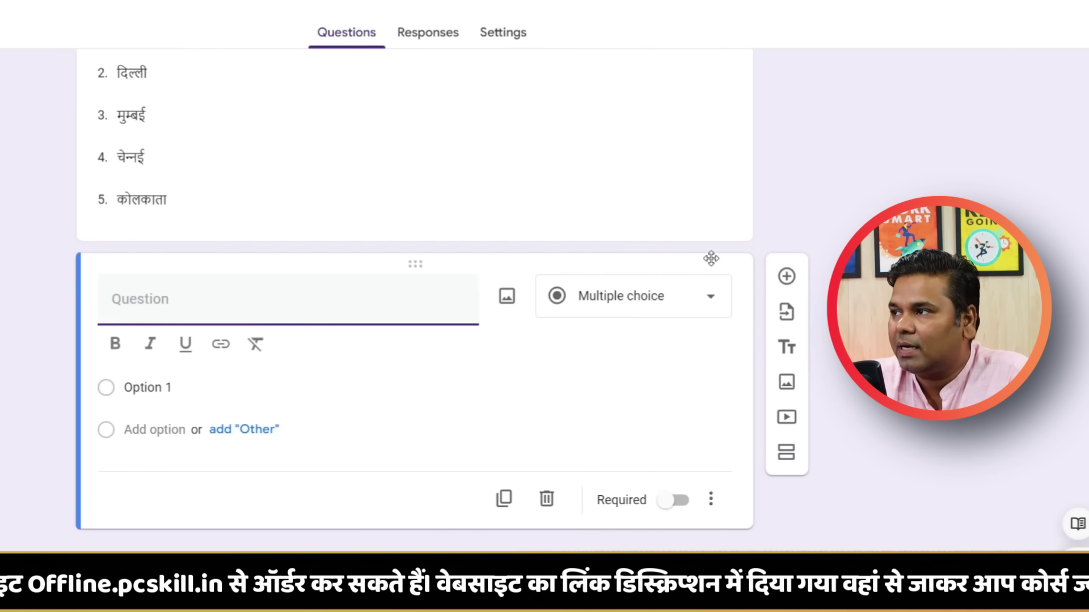
{"action": "left_click", "coordinate": [674, 295]}
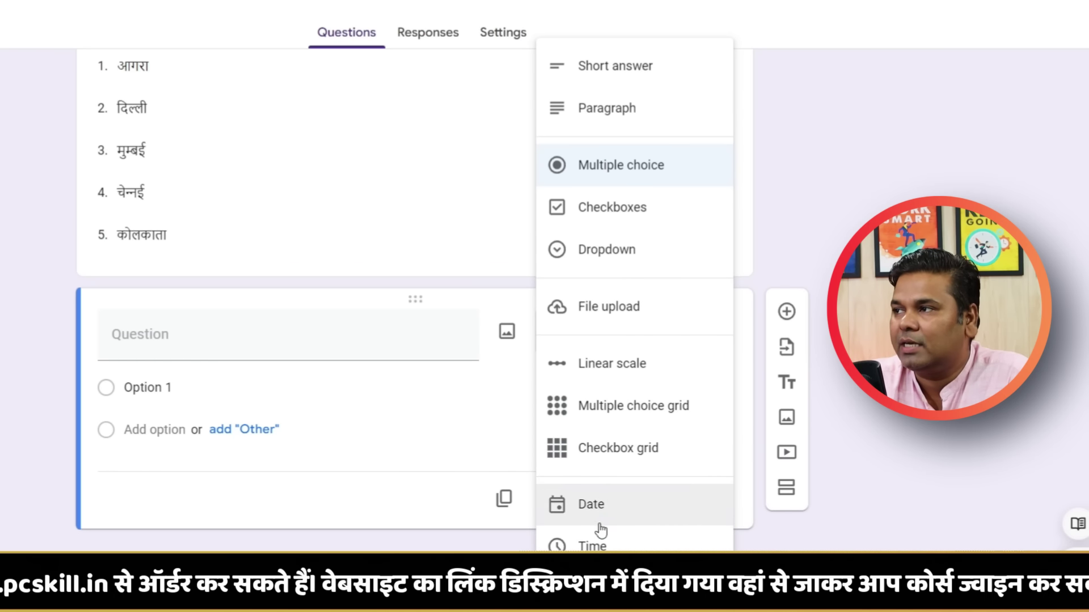
{"action": "left_click", "coordinate": [626, 304]}
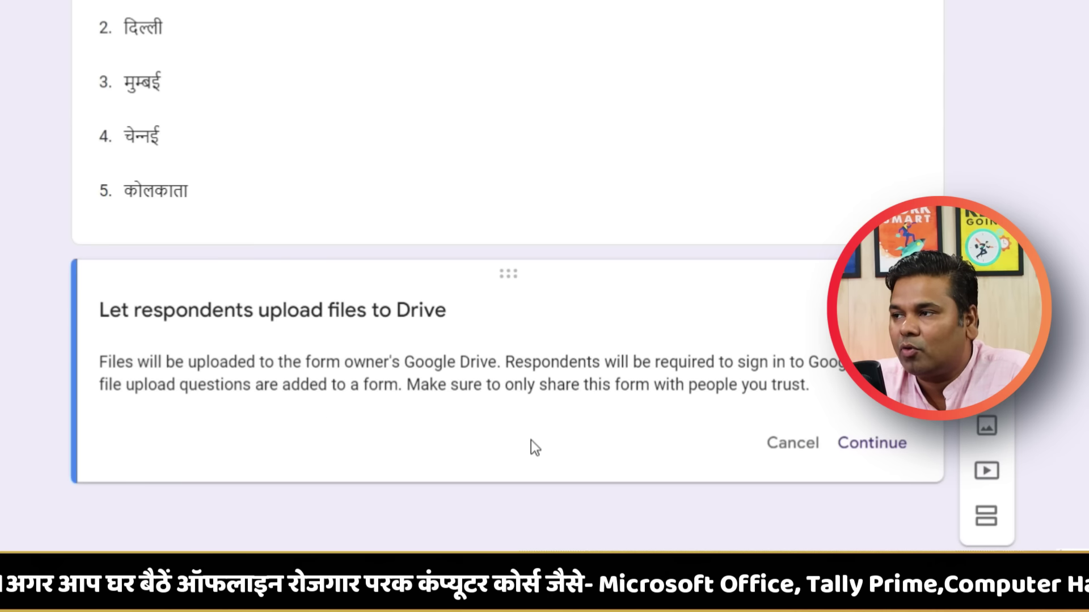
{"action": "left_click", "coordinate": [868, 445]}
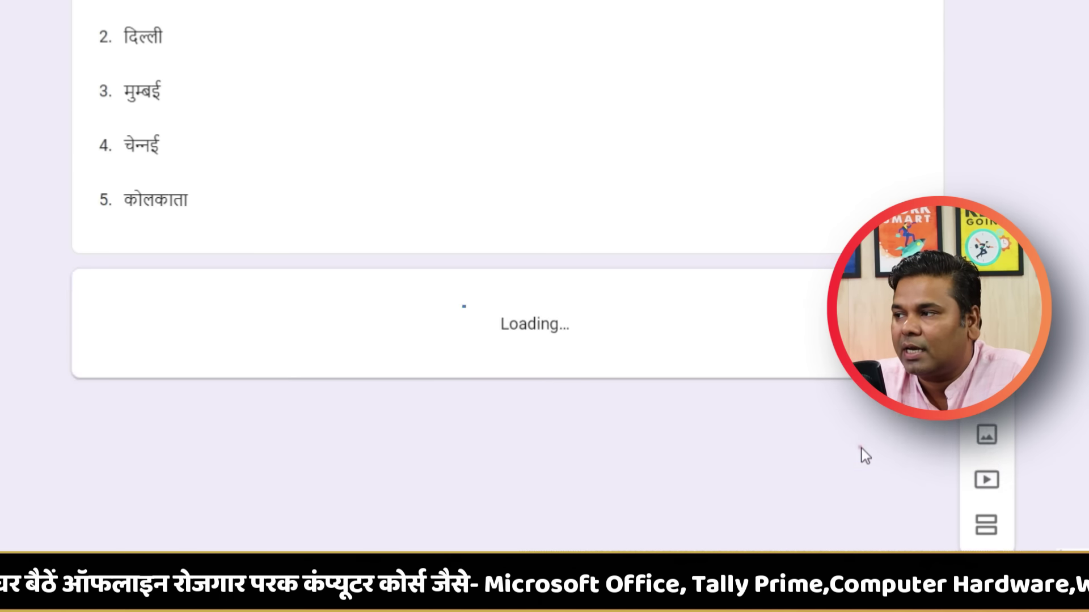
{"action": "scroll", "coordinate": [348, 389], "scroll_direction": "down", "scroll_amount": 5}
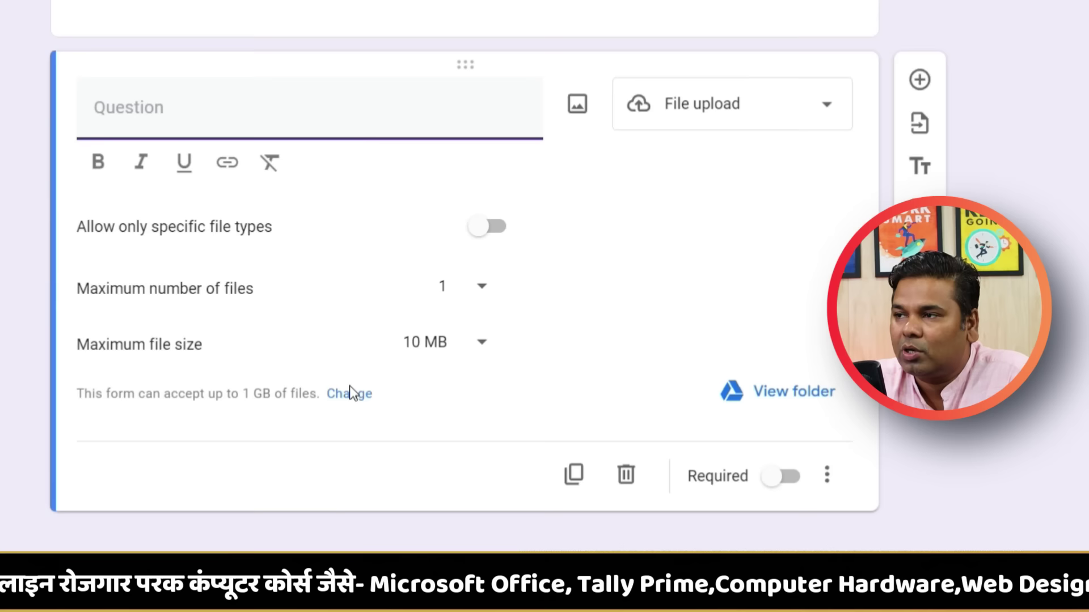
{"action": "type", "text": "अपना फोटो अपलोड करें"}
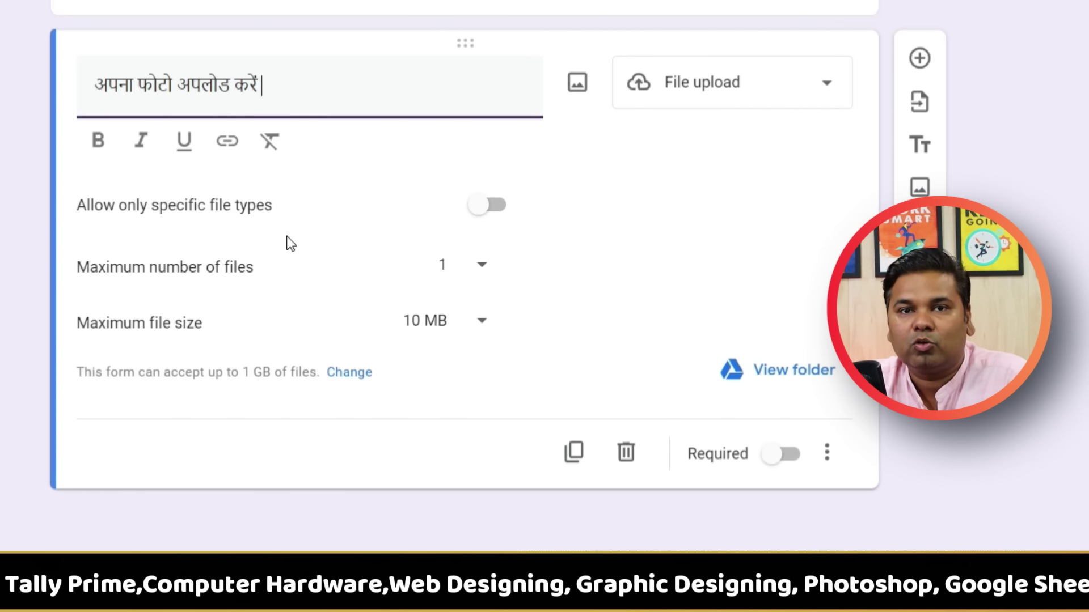
Restrict the photo upload question to specific file types, allowing only Image.
{"action": "left_click", "coordinate": [492, 207]}
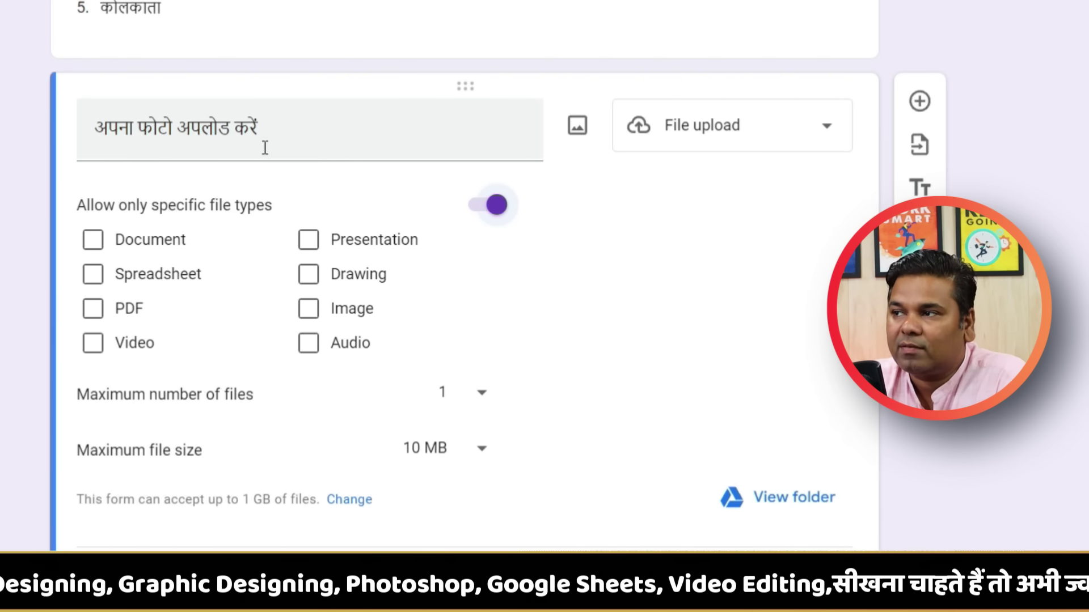
{"action": "left_click", "coordinate": [309, 316]}
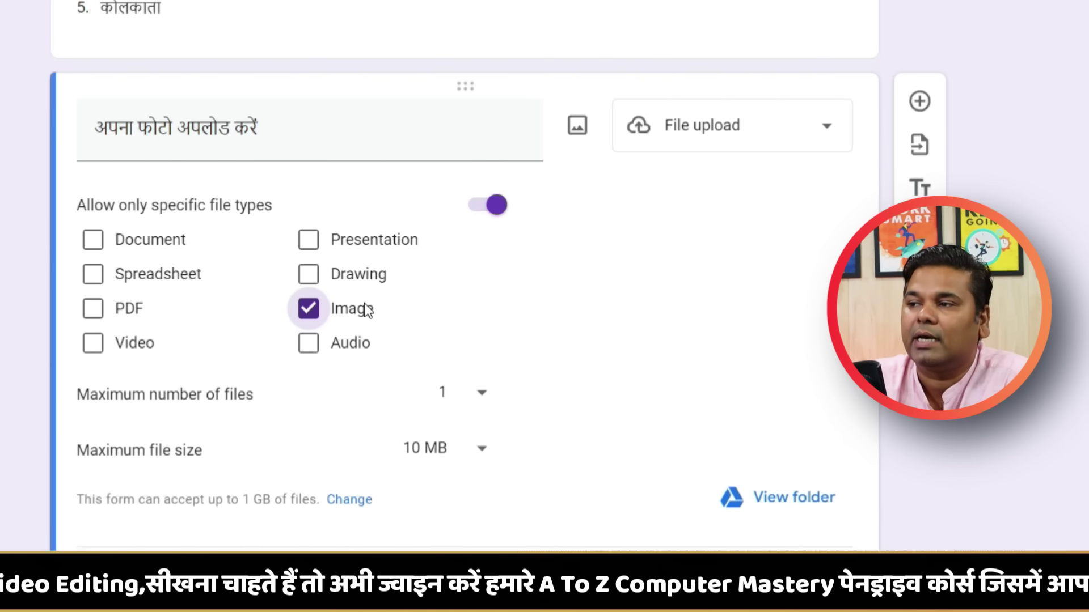
{"action": "left_click", "coordinate": [530, 287]}
{"action": "scroll", "coordinate": [414, 311], "scroll_direction": "down", "scroll_amount": 2}
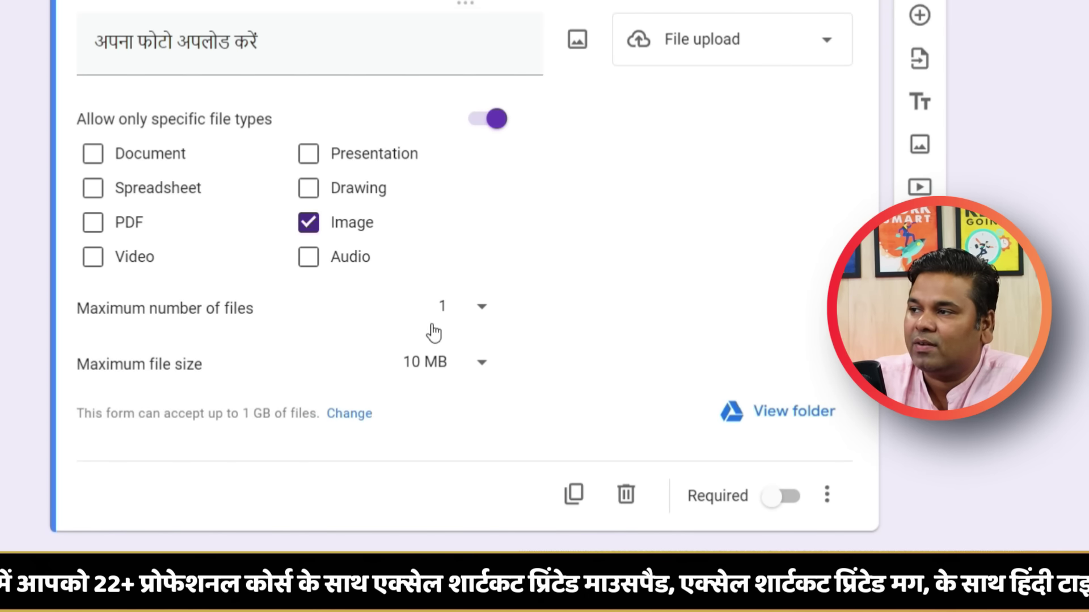
Keep the photo upload's maximum number of files at 1 and set its maximum file size to 1 MB.
{"action": "left_click", "coordinate": [480, 310]}
{"action": "left_click", "coordinate": [446, 319]}
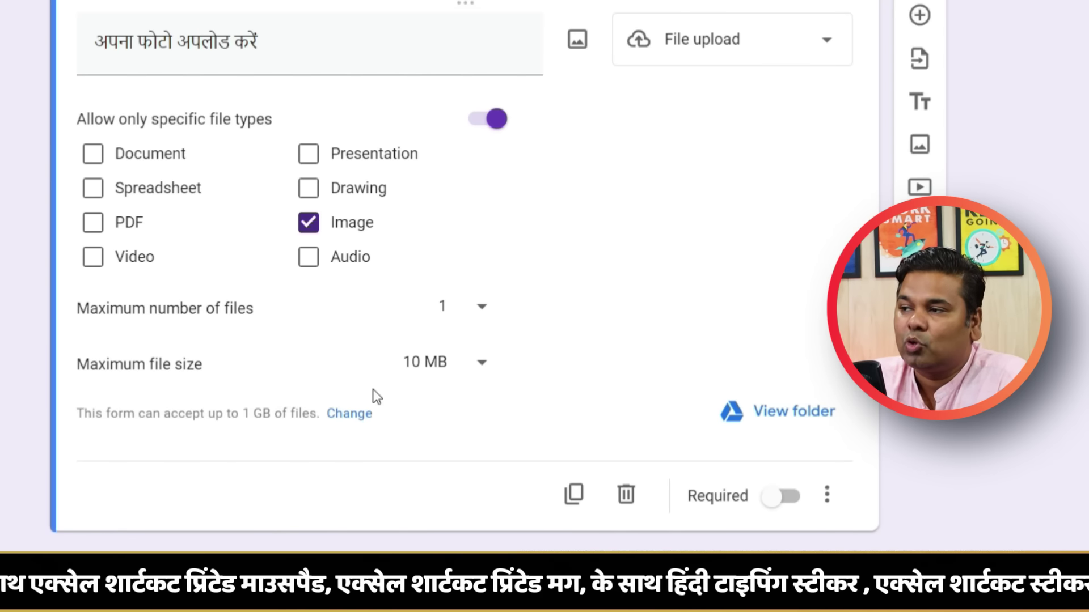
{"action": "left_click", "coordinate": [451, 367]}
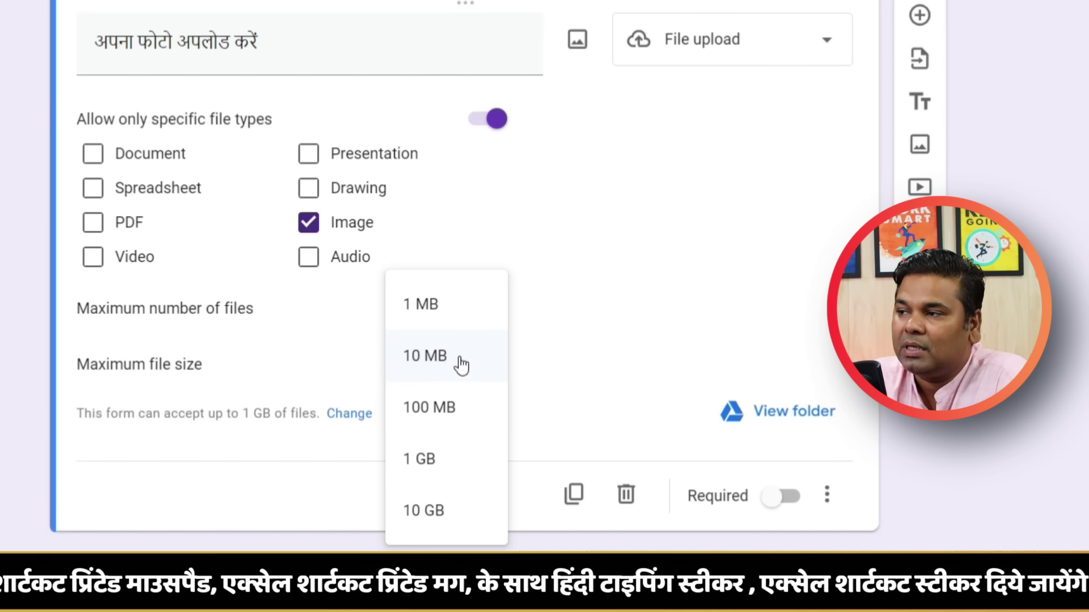
{"action": "left_click", "coordinate": [531, 318]}
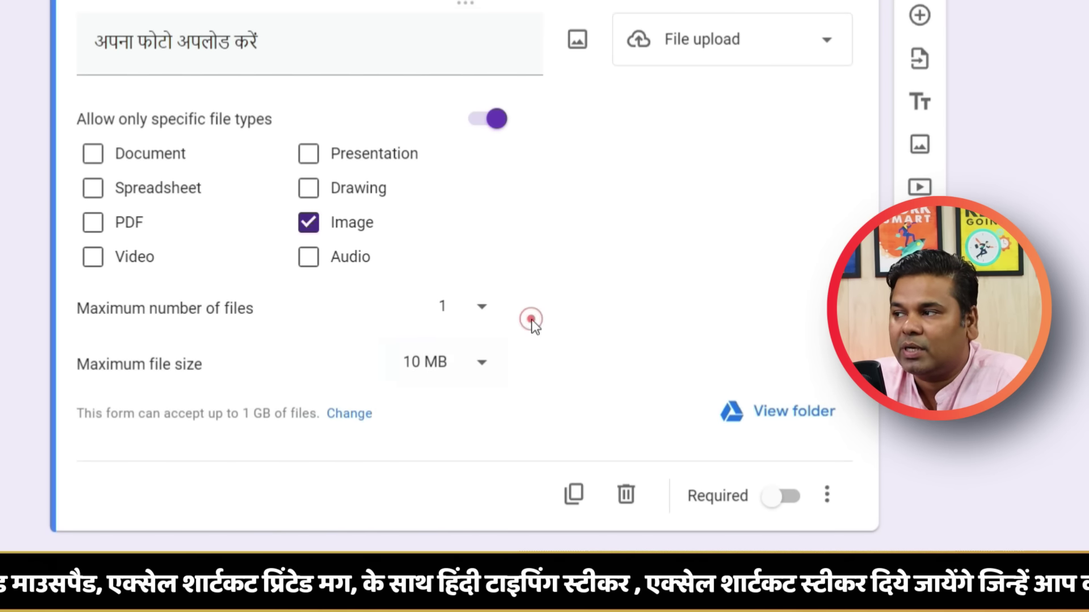
{"action": "left_click", "coordinate": [445, 378]}
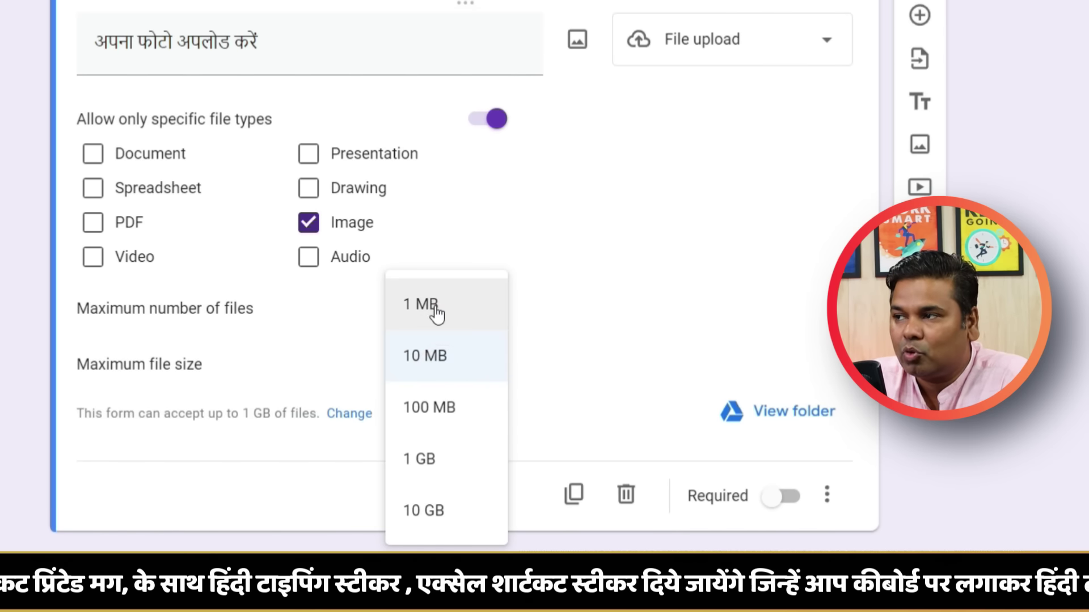
{"action": "left_click", "coordinate": [434, 311]}
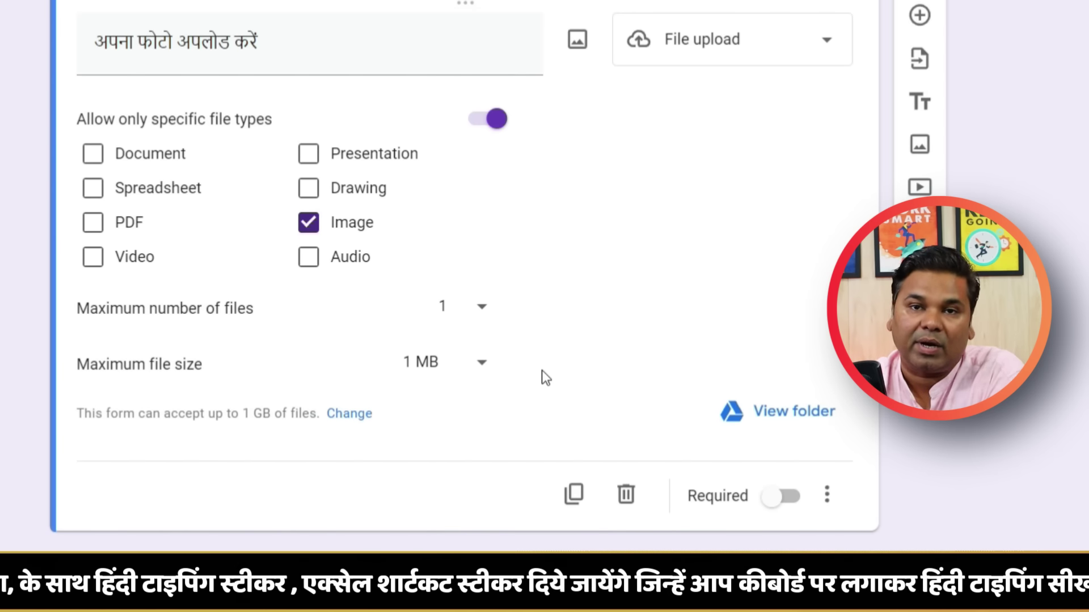
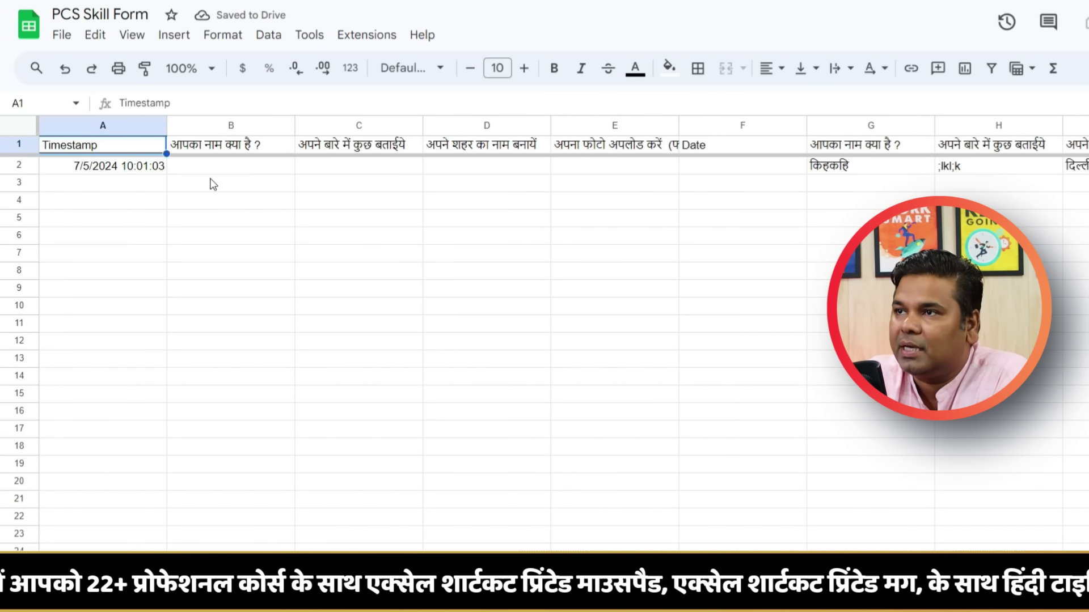
Look across the recorded response's columns in the PCS Skill Form spreadsheet in Google Sheets.
{"action": "scroll", "coordinate": [871, 211], "scroll_direction": "right", "scroll_amount": 6}
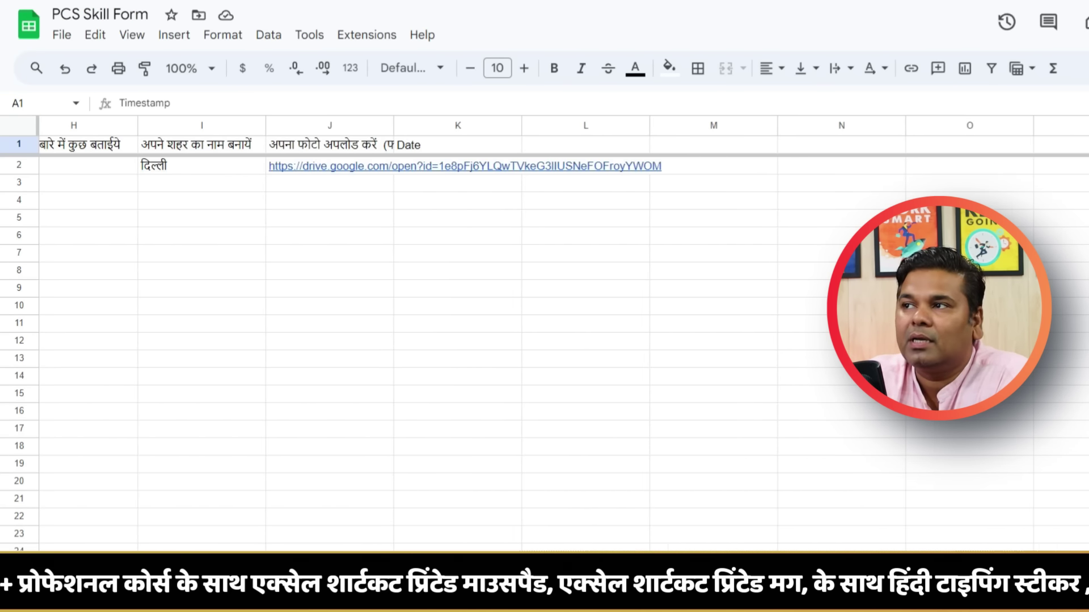
{"action": "scroll", "coordinate": [545, 335], "scroll_direction": "left", "scroll_amount": 6}
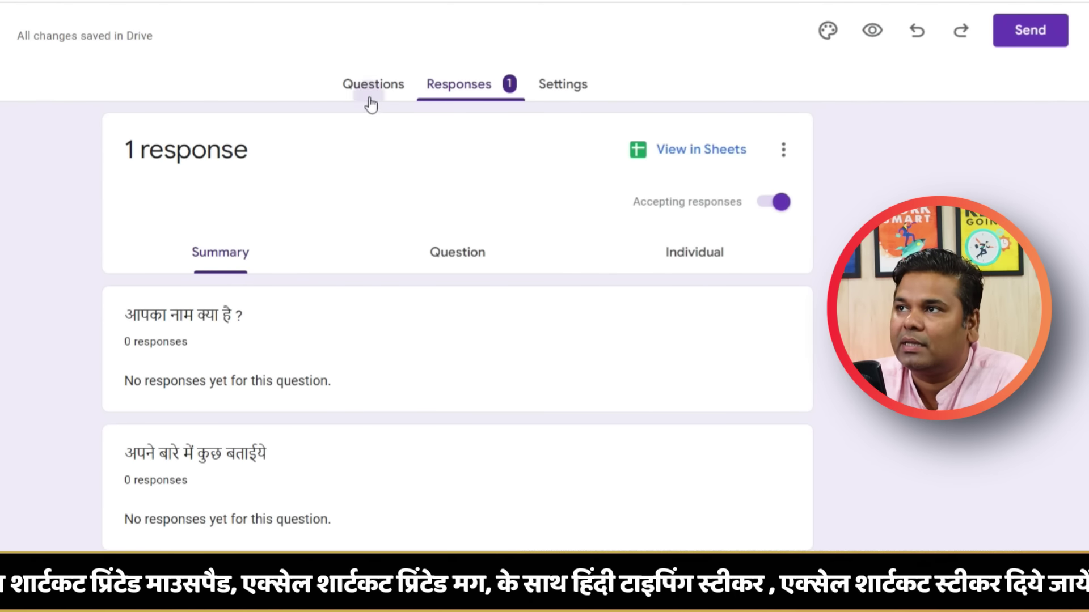
Back in Google Forms, preview the form from its questions, enter the respondent's name and answer the paragraph question with "Hi".
{"action": "left_click", "coordinate": [370, 96]}
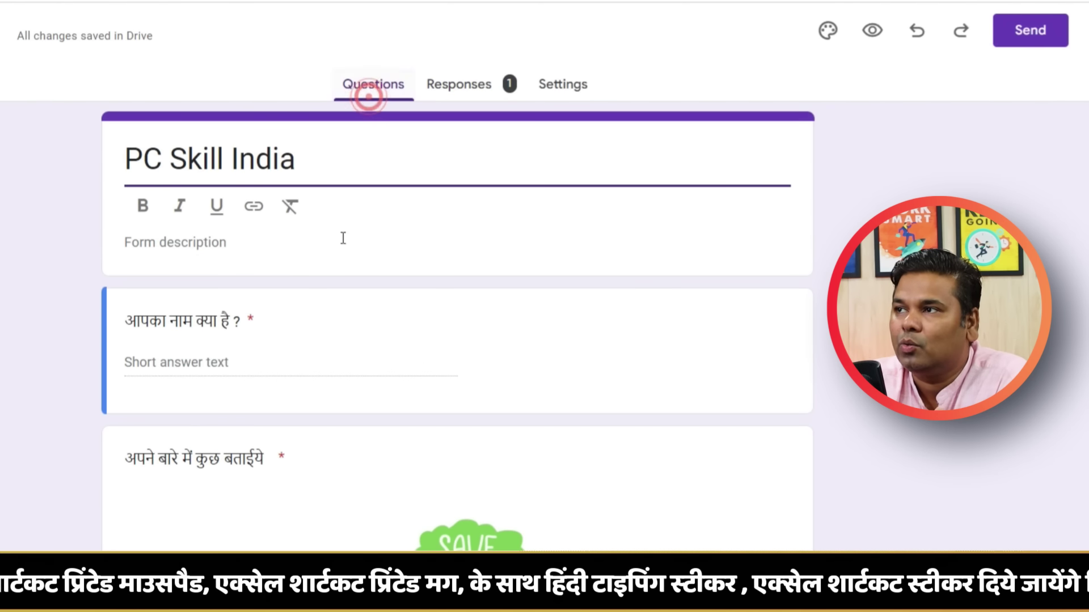
{"action": "left_click", "coordinate": [879, 32]}
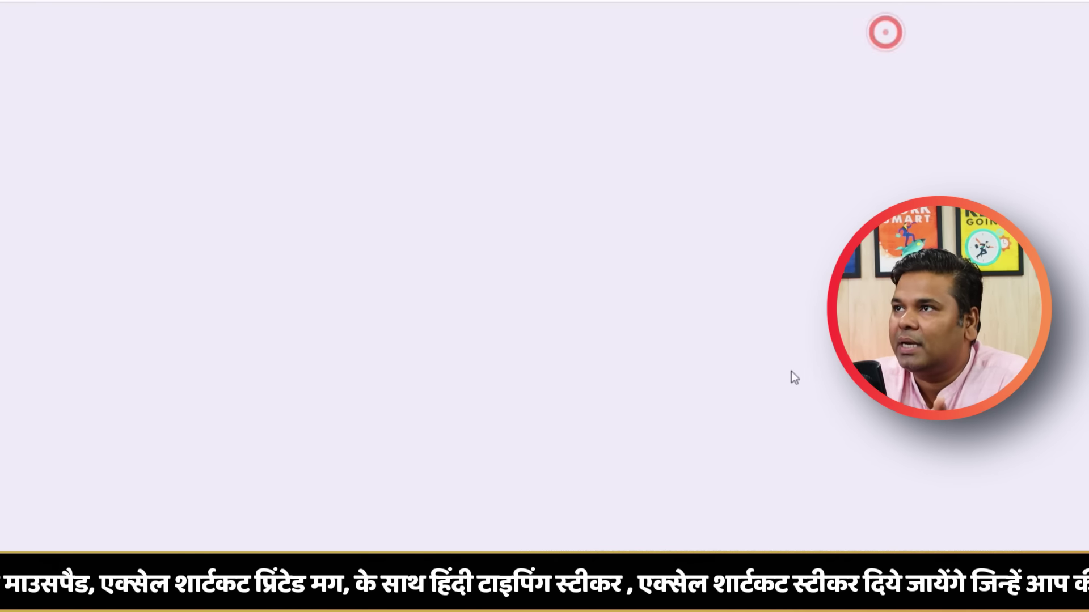
{"action": "left_click", "coordinate": [285, 245]}
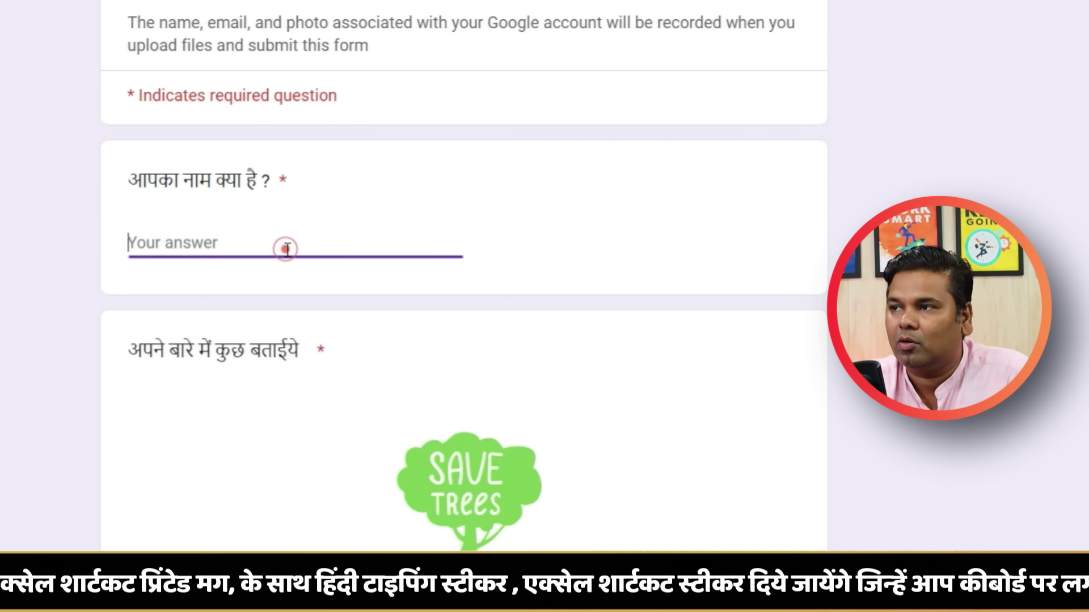
{"action": "type", "text": "A"}
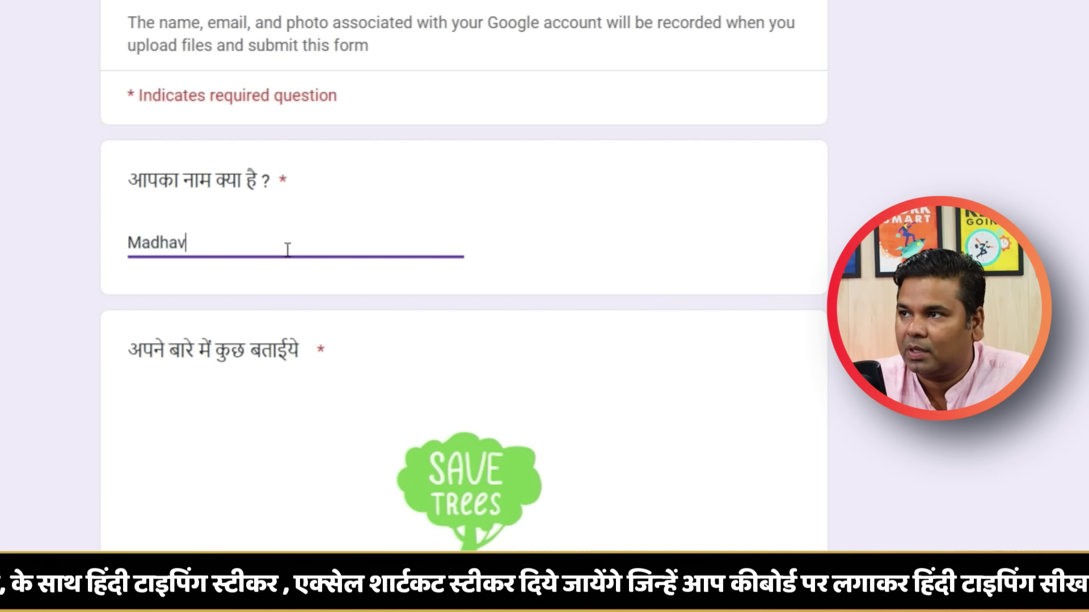
{"action": "scroll", "coordinate": [288, 250], "scroll_direction": "down", "scroll_amount": 6}
{"action": "left_click", "coordinate": [238, 306]}
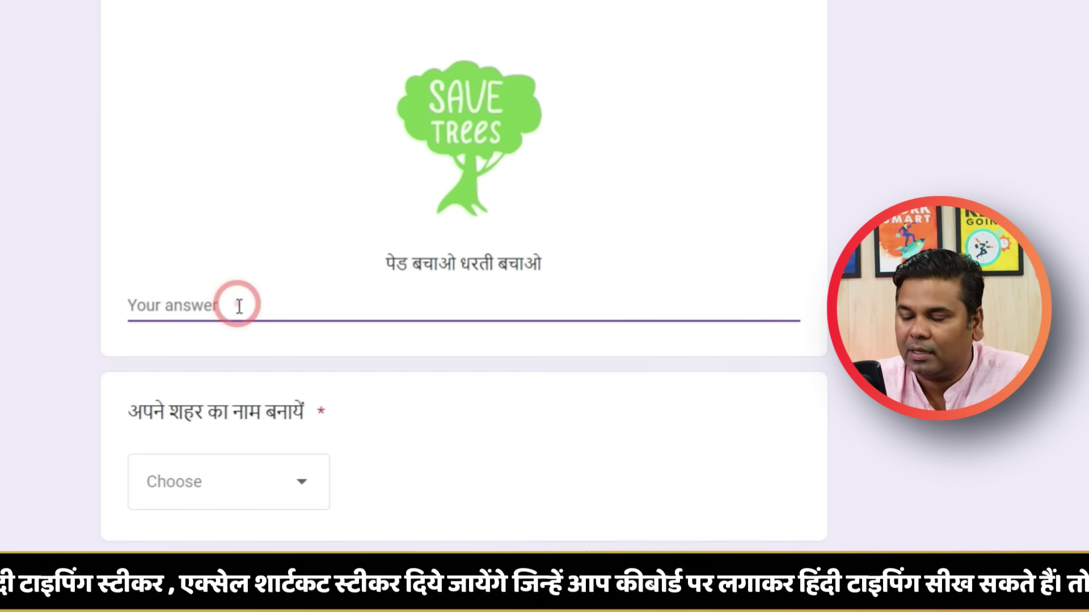
{"action": "type", "text": "Hi"}
{"action": "key", "text": "Tab"}
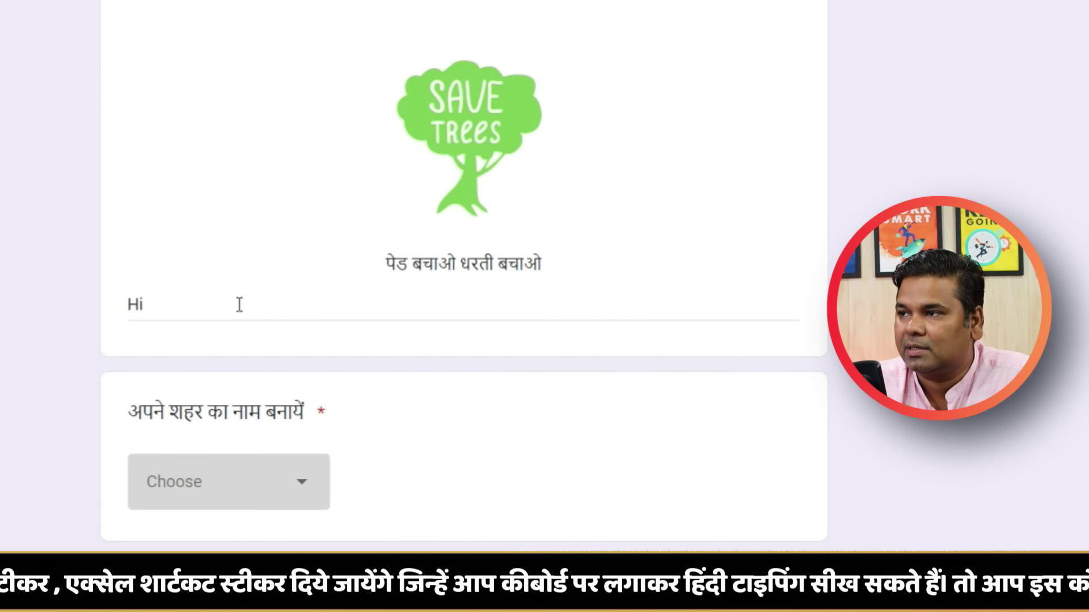
Choose आगरा as the city and upload the portrait photo b898adae7d7e4731af62f9ffdee1b24a to the photo question.
{"action": "left_click", "coordinate": [290, 494]}
{"action": "key", "text": "Down"}
{"action": "key", "text": "Return"}
{"action": "scroll", "coordinate": [359, 445], "scroll_direction": "down", "scroll_amount": 6}
{"action": "left_click", "coordinate": [229, 296]}
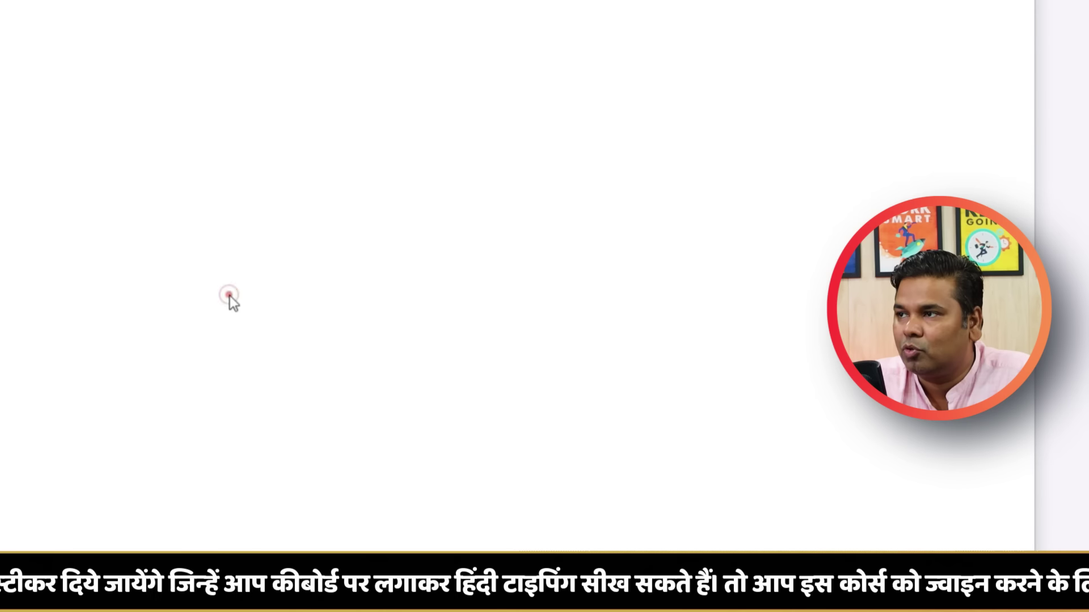
{"action": "left_click", "coordinate": [471, 443]}
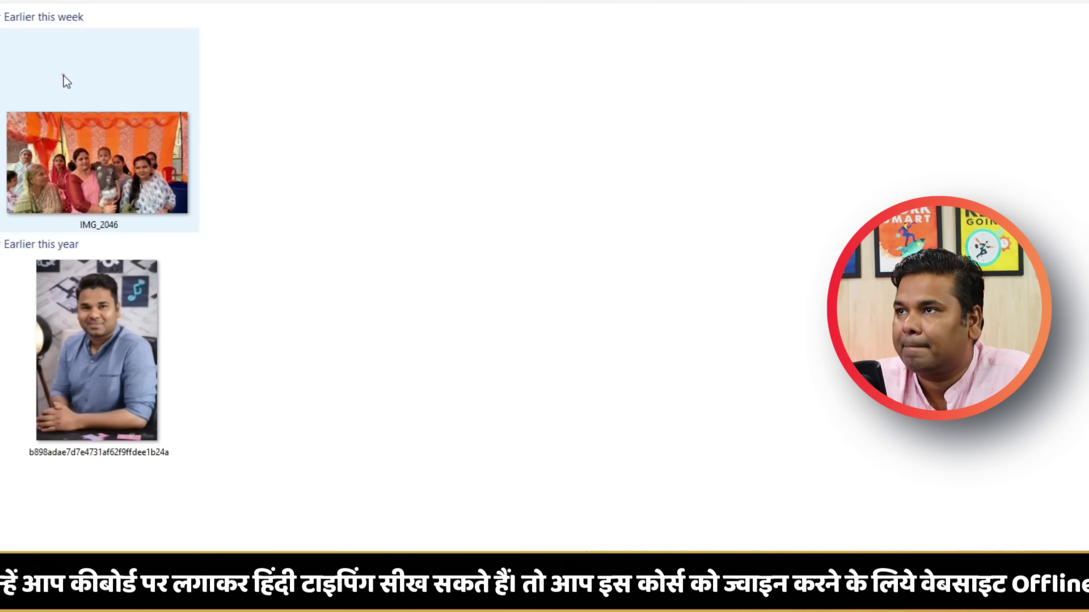
{"action": "double_click", "coordinate": [72, 281]}
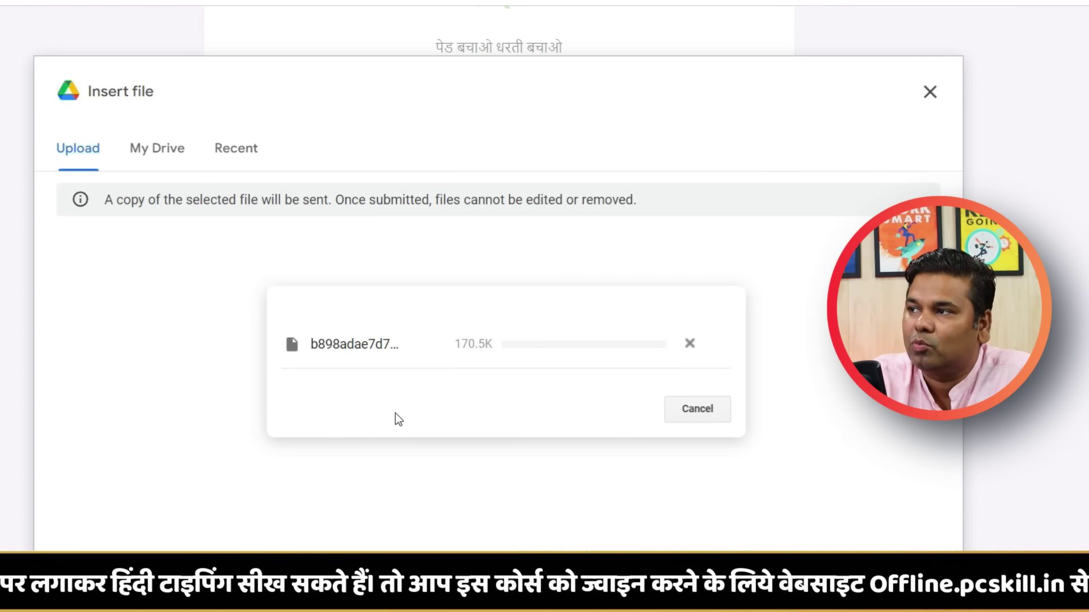
Answer the Date question below the photo upload with the time 10:55 AM.
{"action": "scroll", "coordinate": [407, 433], "scroll_direction": "down", "scroll_amount": 4}
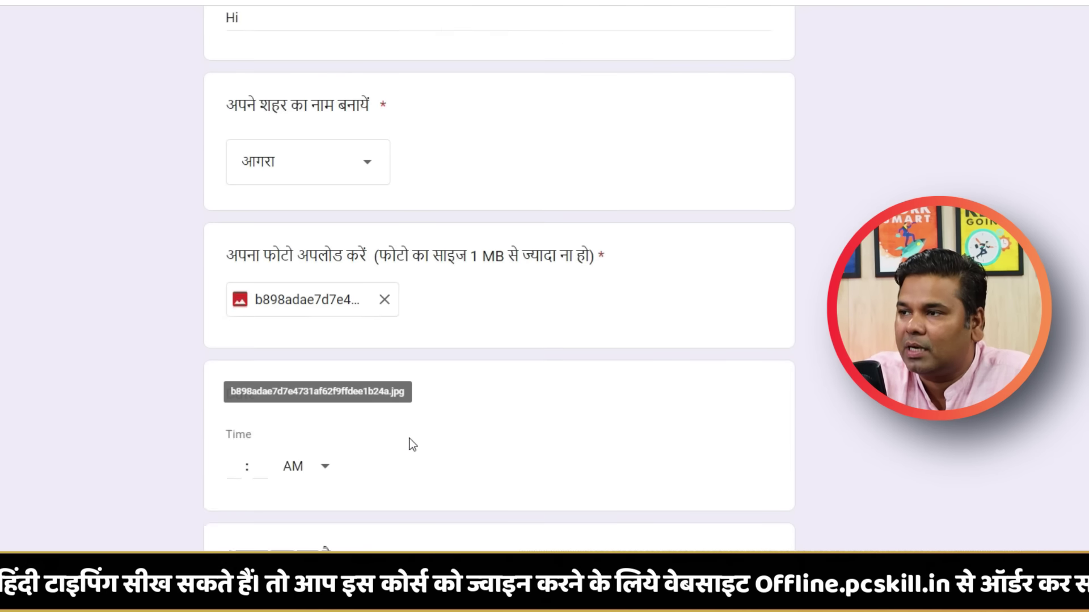
{"action": "type", "text": "10"}
{"action": "key", "text": "Tab"}
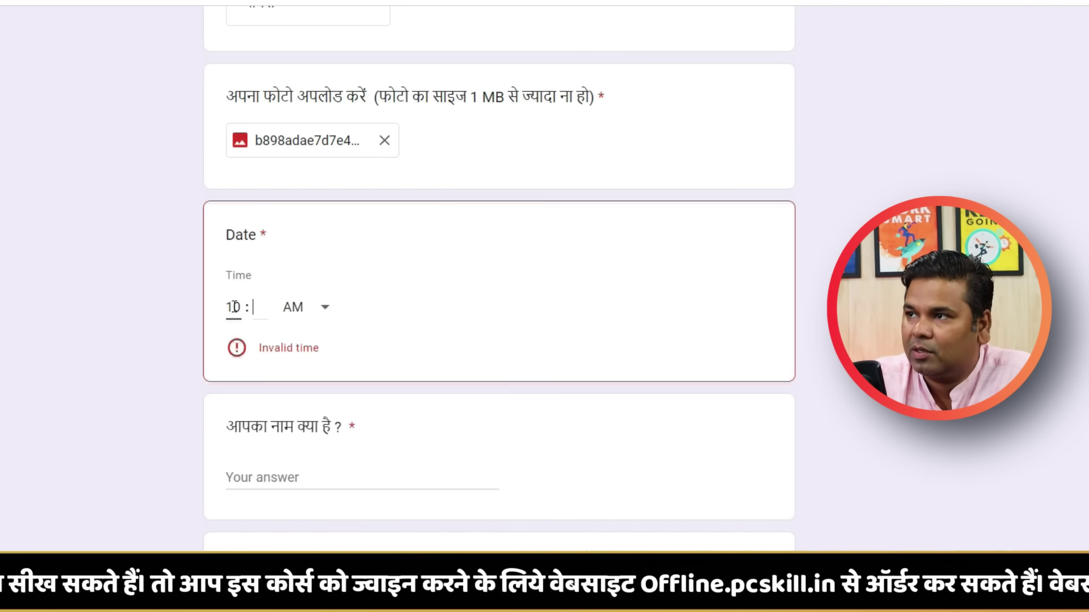
{"action": "type", "text": "55"}
Complete the repeated questions with the respondent's name, "Hi", चेन्नई, a photo and the time 11:55 AM, and submit the form.
{"action": "left_click", "coordinate": [321, 452]}
{"action": "scroll", "coordinate": [304, 397], "scroll_direction": "down", "scroll_amount": 4}
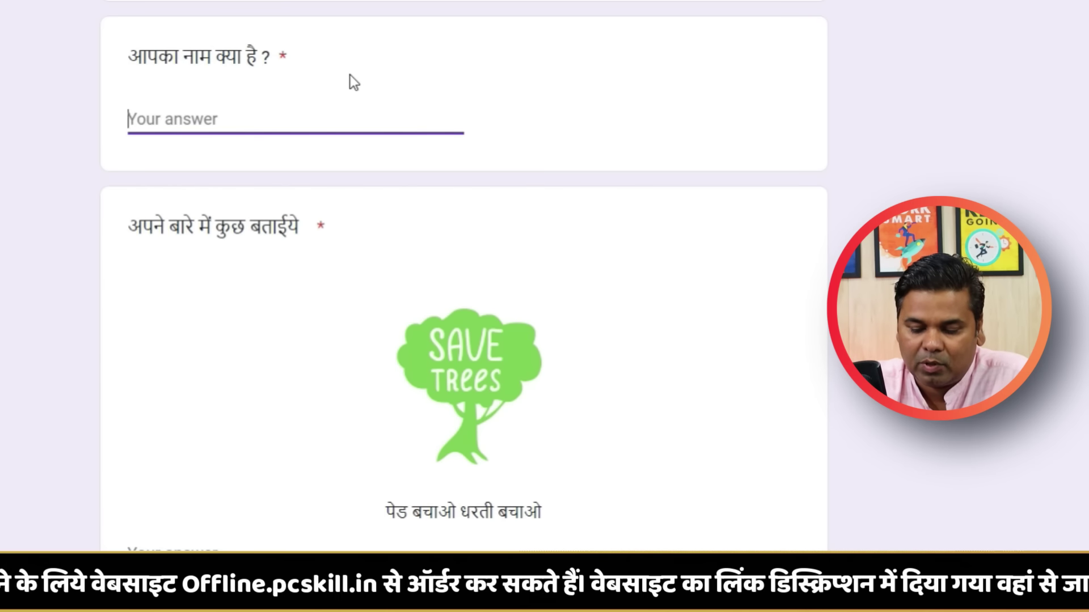
{"action": "type", "text": "Madhavb"}
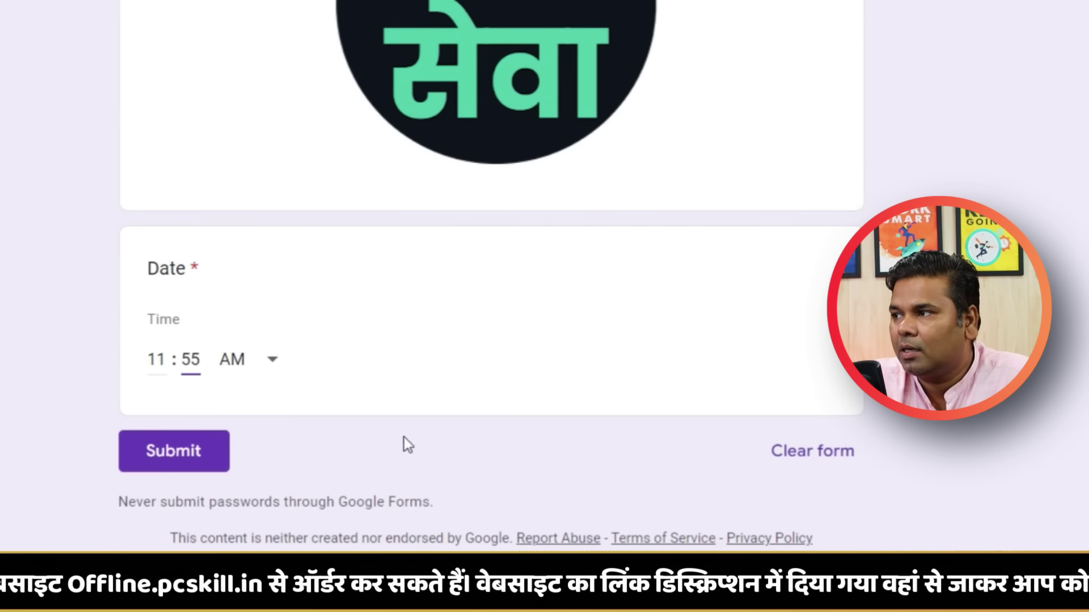
{"action": "left_click", "coordinate": [176, 452]}
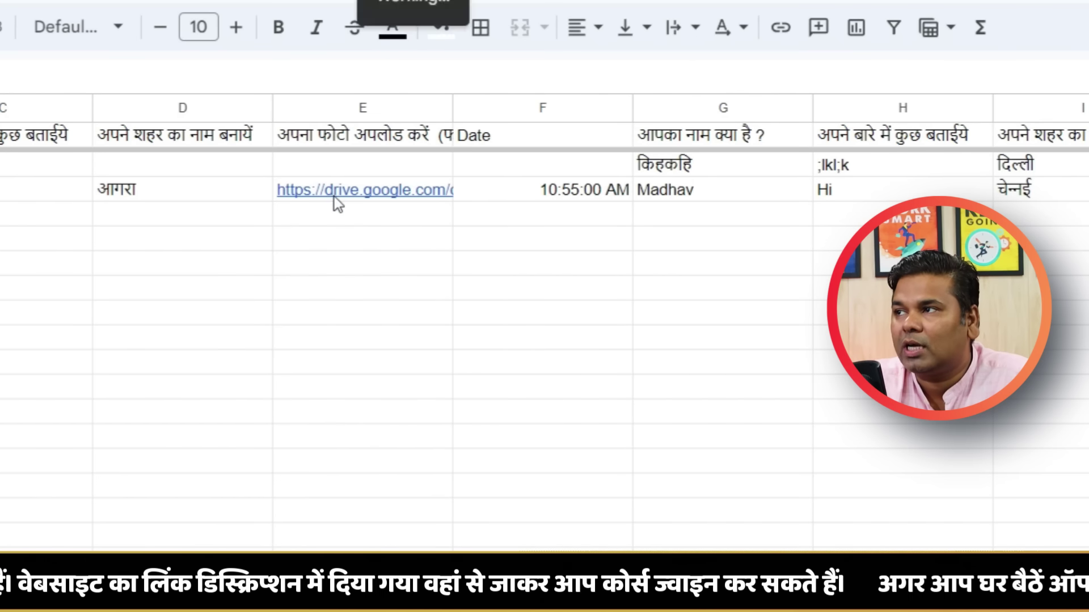
In the PCS Skill Form spreadsheet, check the newest response's photo link and look across its columns.
{"action": "mouse_move", "coordinate": [338, 196]}
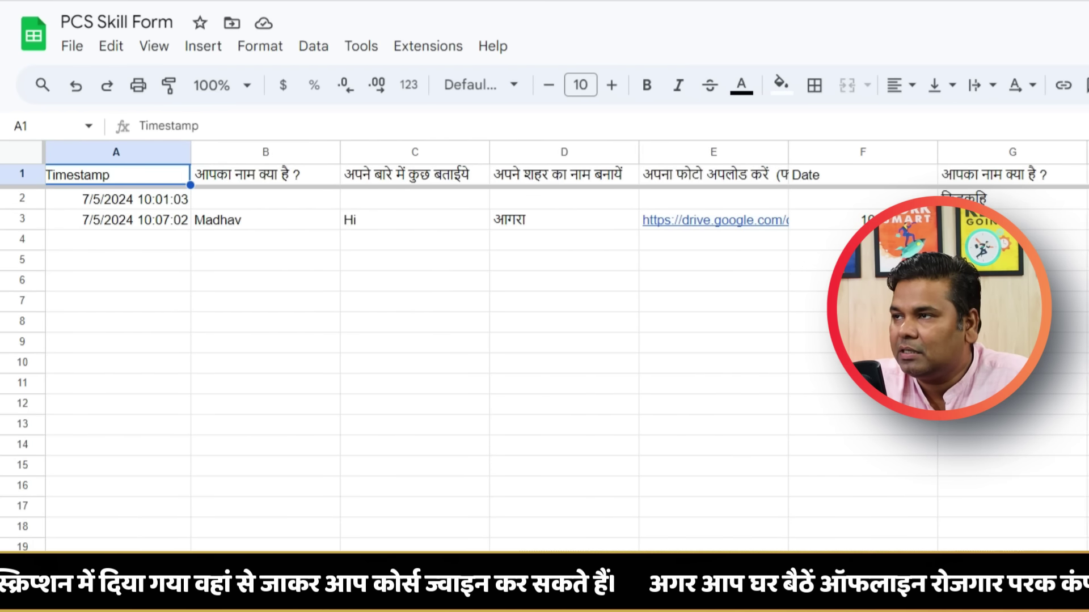
{"action": "scroll", "coordinate": [567, 363], "scroll_direction": "right", "scroll_amount": 5}
{"action": "scroll", "coordinate": [567, 363], "scroll_direction": "left", "scroll_amount": 11}
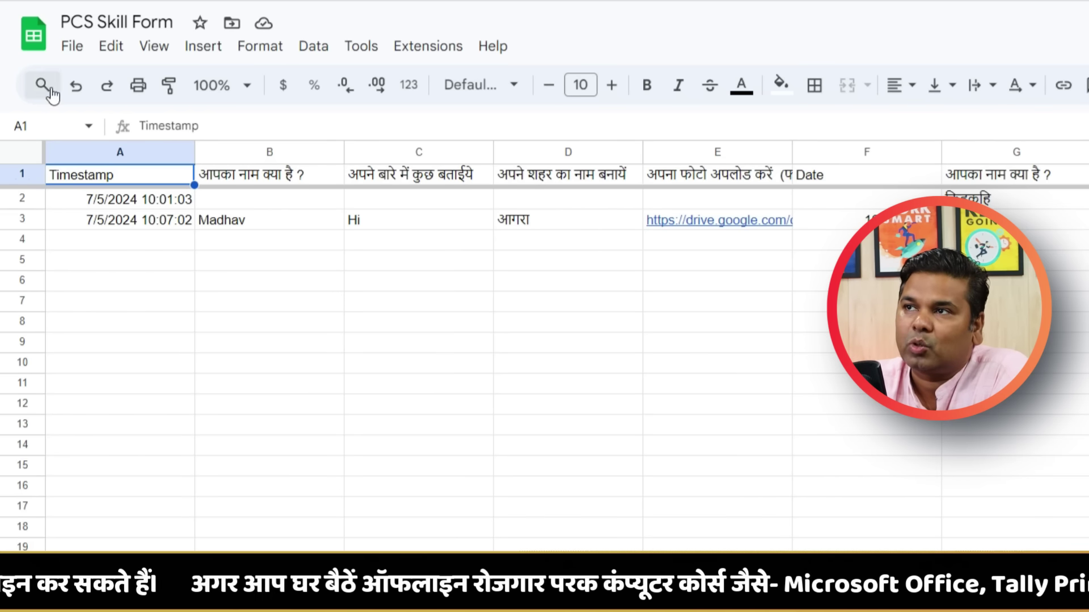
Download the response spreadsheet as Microsoft Excel (.xlsx) and open the downloaded PCS Skill Form.xlsx.
{"action": "left_click", "coordinate": [70, 51]}
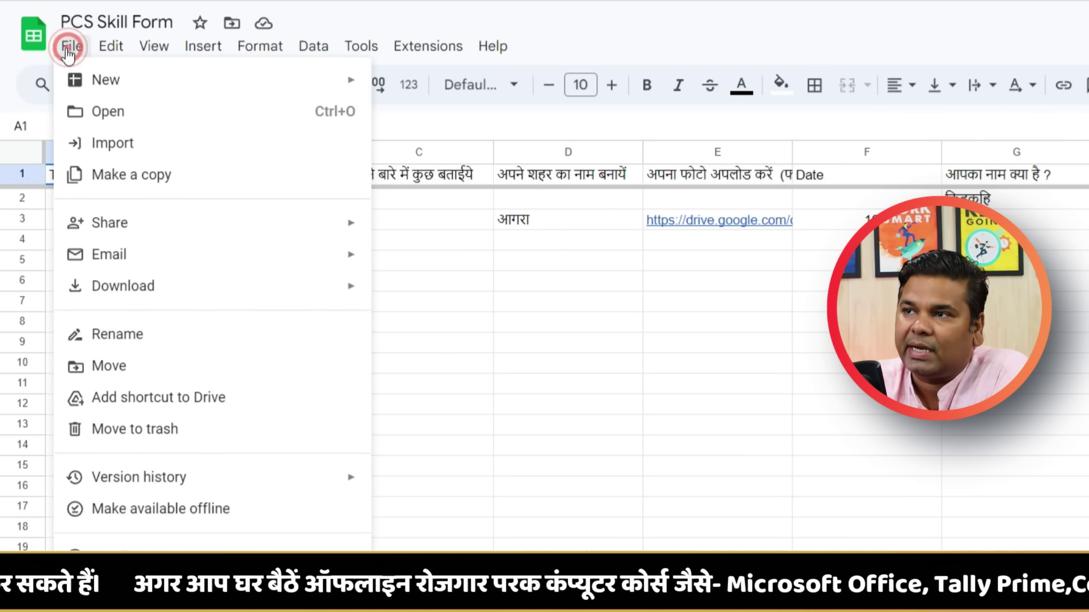
{"action": "left_click", "coordinate": [271, 297]}
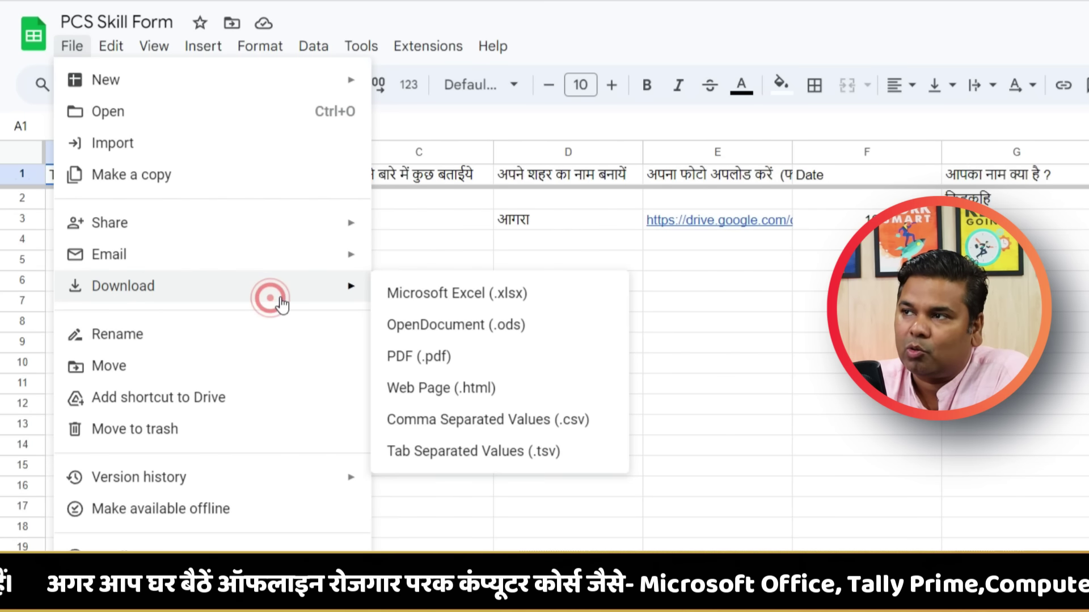
{"action": "left_click", "coordinate": [590, 307]}
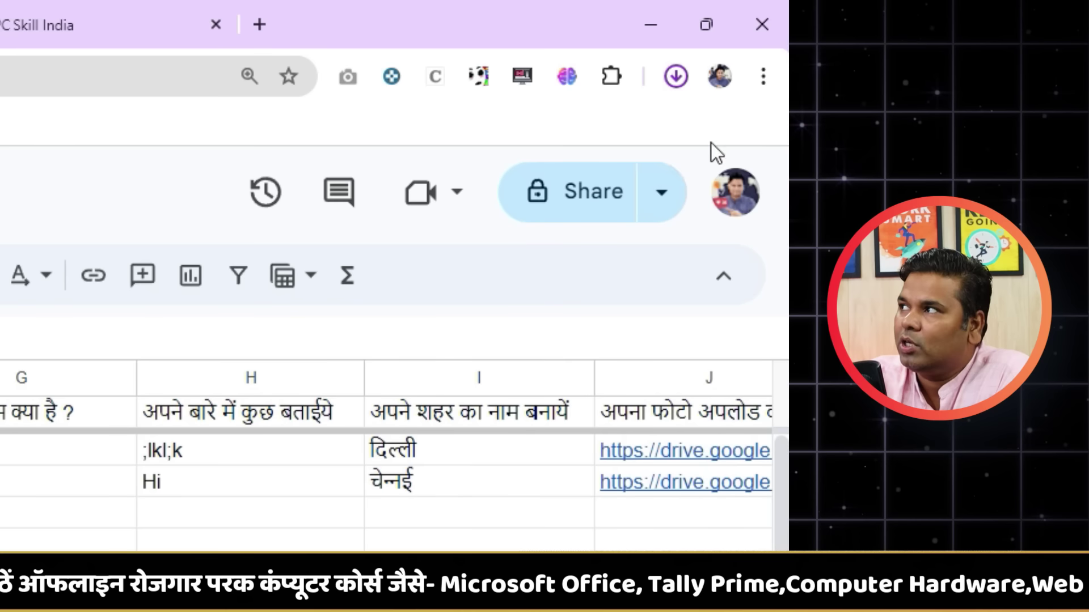
{"action": "left_click", "coordinate": [676, 80]}
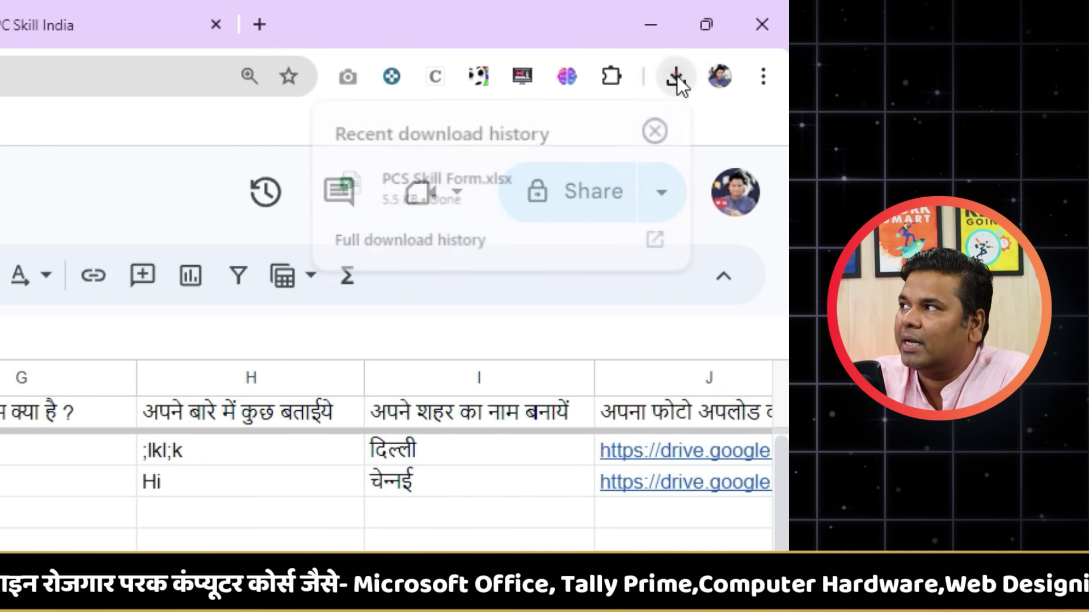
{"action": "left_click", "coordinate": [482, 192]}
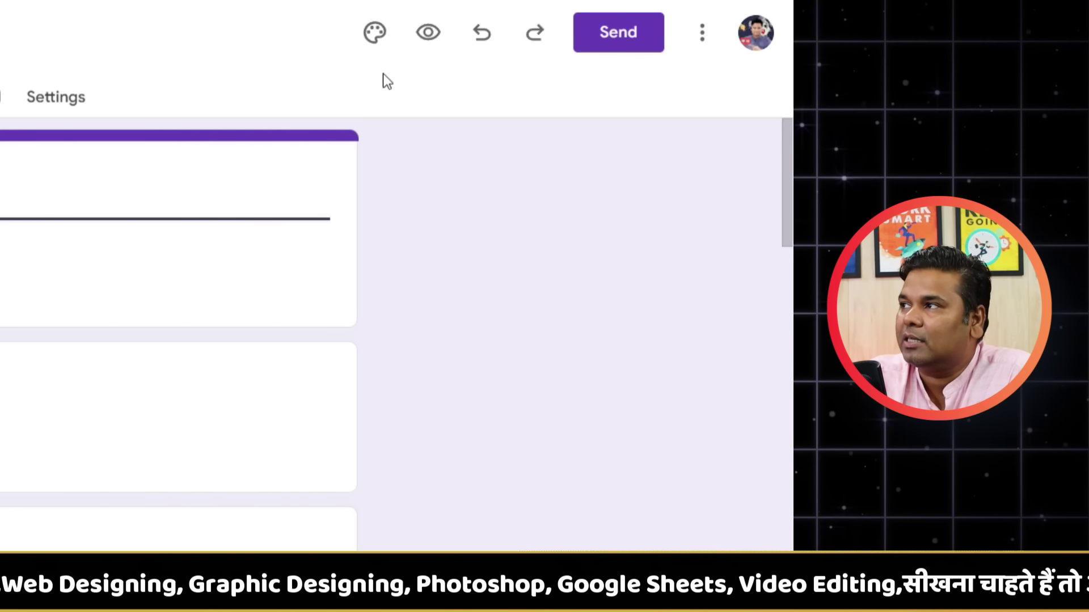
Back in Google Forms, try different theme colours for the form and settle on blue-grey.
{"action": "left_click", "coordinate": [374, 34]}
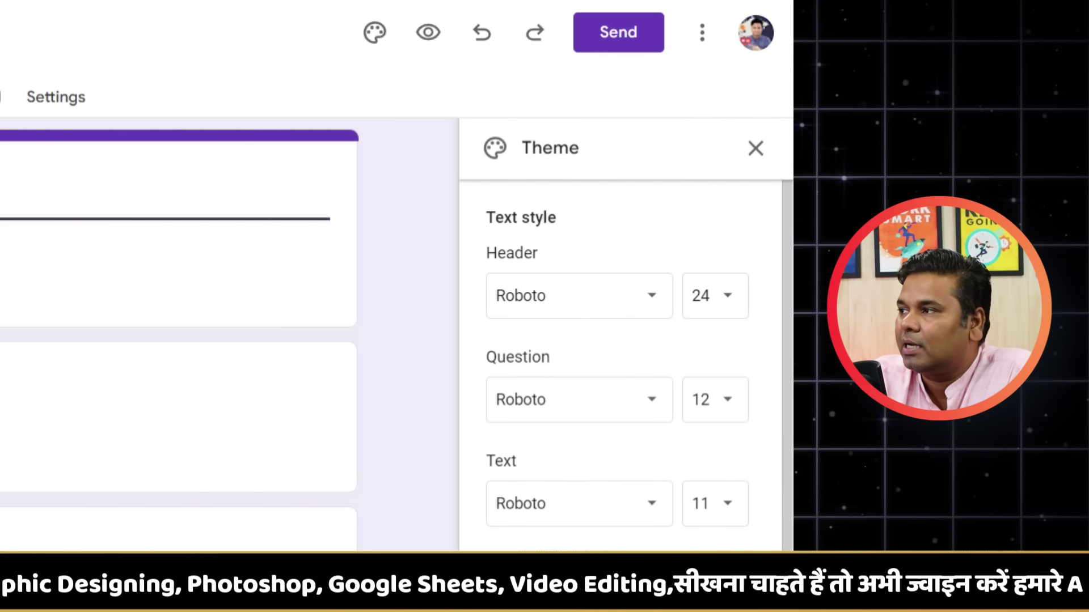
{"action": "left_click", "coordinate": [562, 341]}
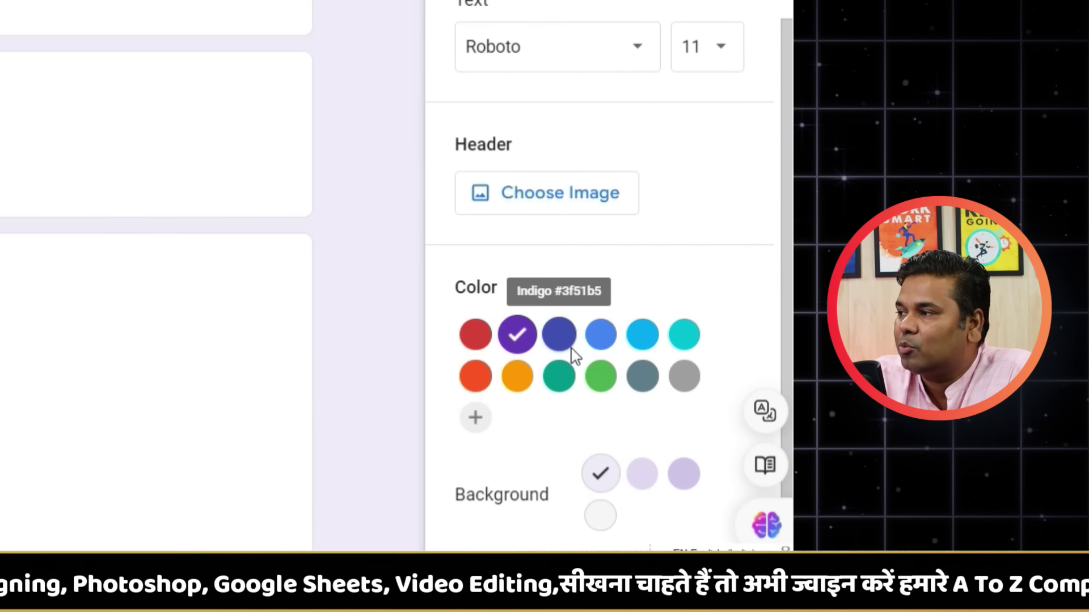
{"action": "left_click", "coordinate": [476, 335]}
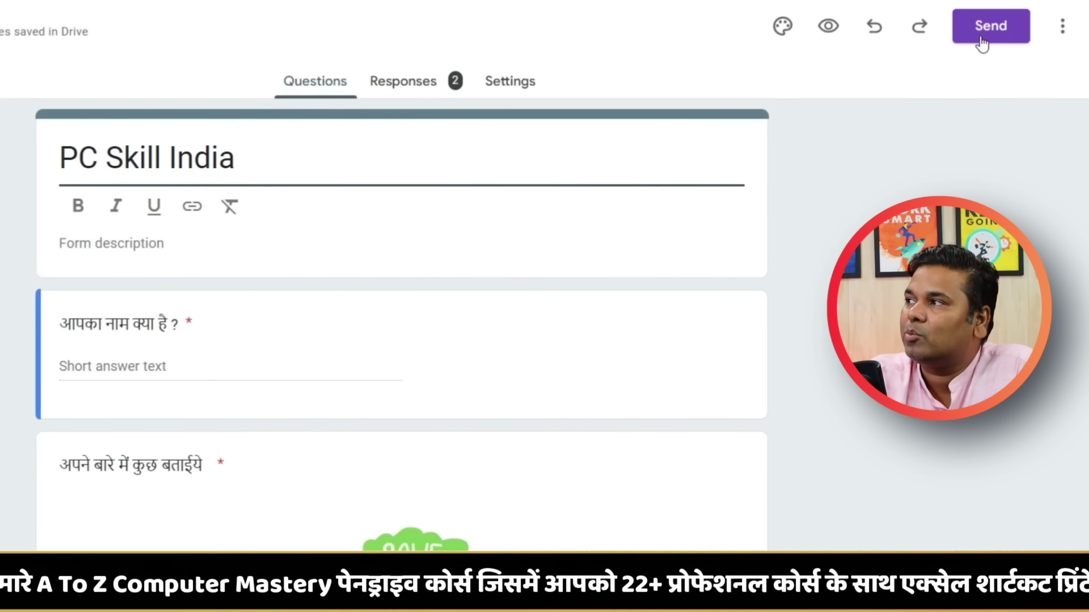
In the form's sending options, set the collection of email addresses to Verified.
{"action": "left_click", "coordinate": [981, 38]}
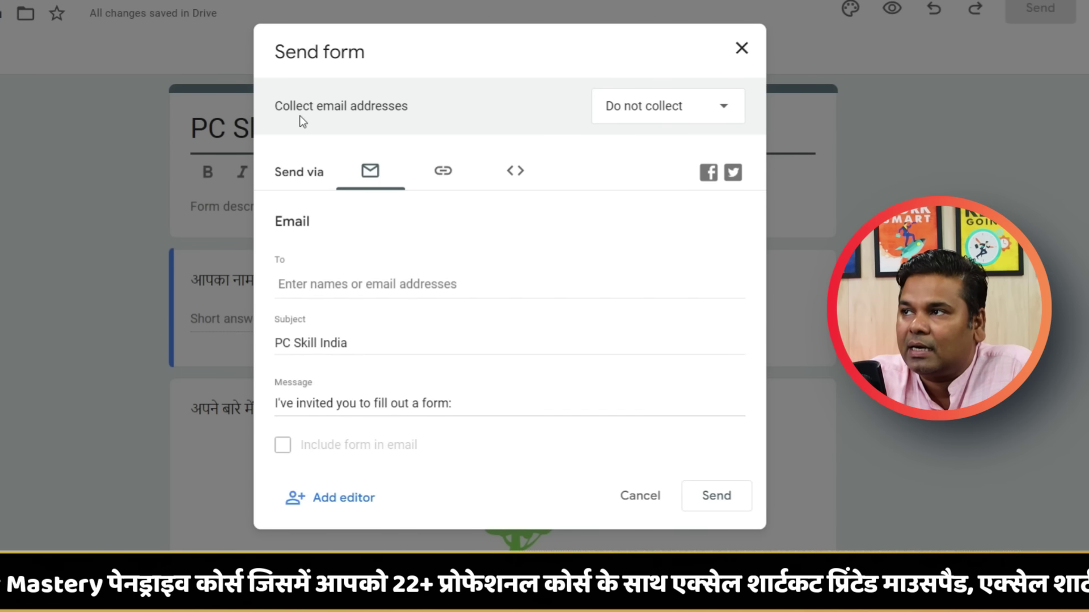
{"action": "left_click", "coordinate": [664, 111]}
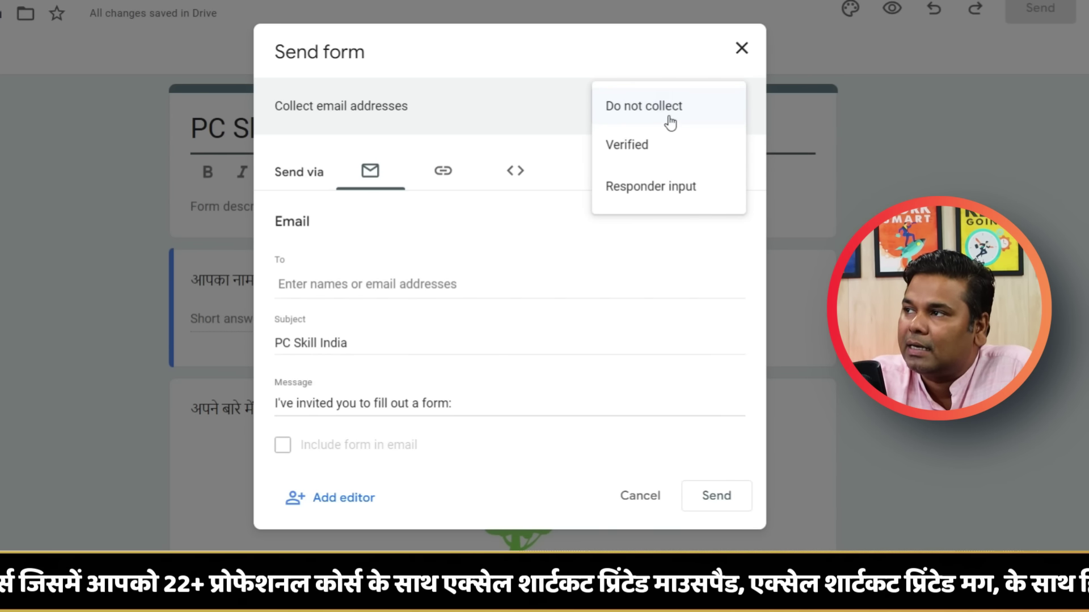
{"action": "left_click", "coordinate": [666, 148]}
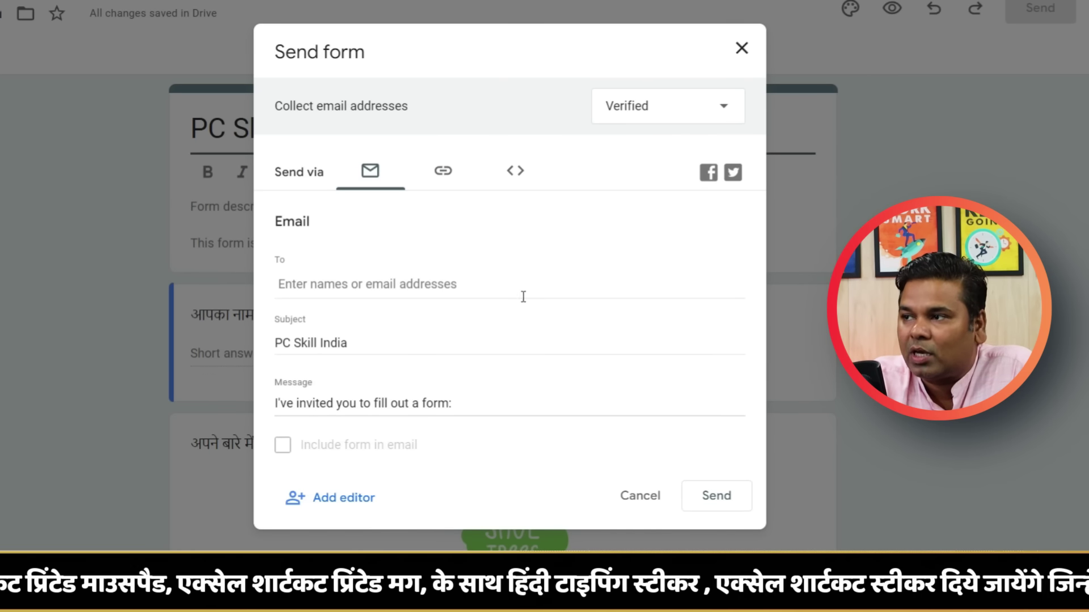
Shorten the form's sharing link, copy it and close the sending options.
{"action": "left_click", "coordinate": [447, 180]}
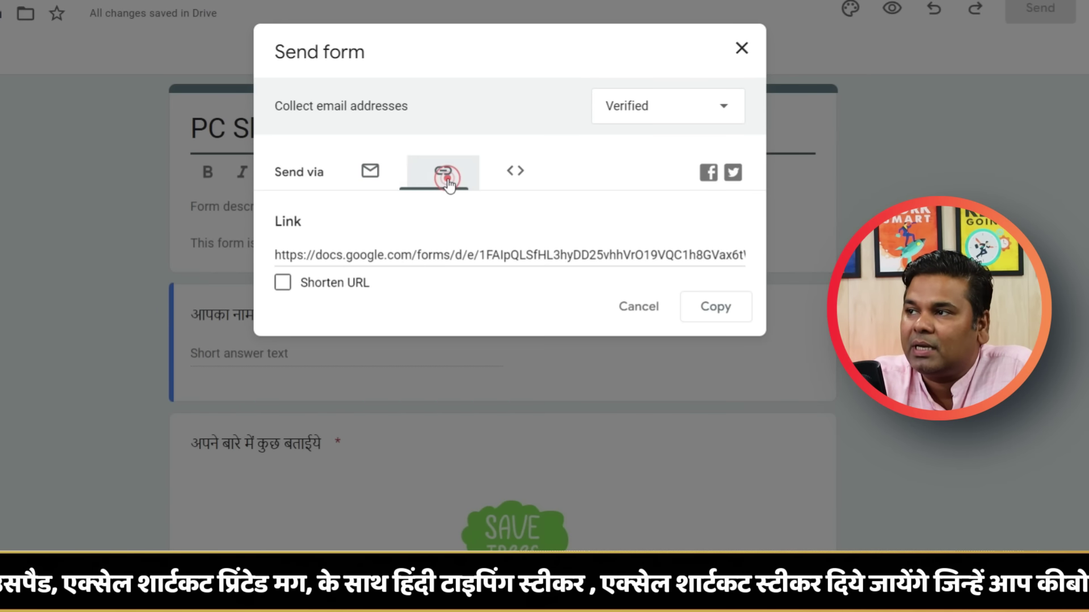
{"action": "left_click", "coordinate": [391, 257]}
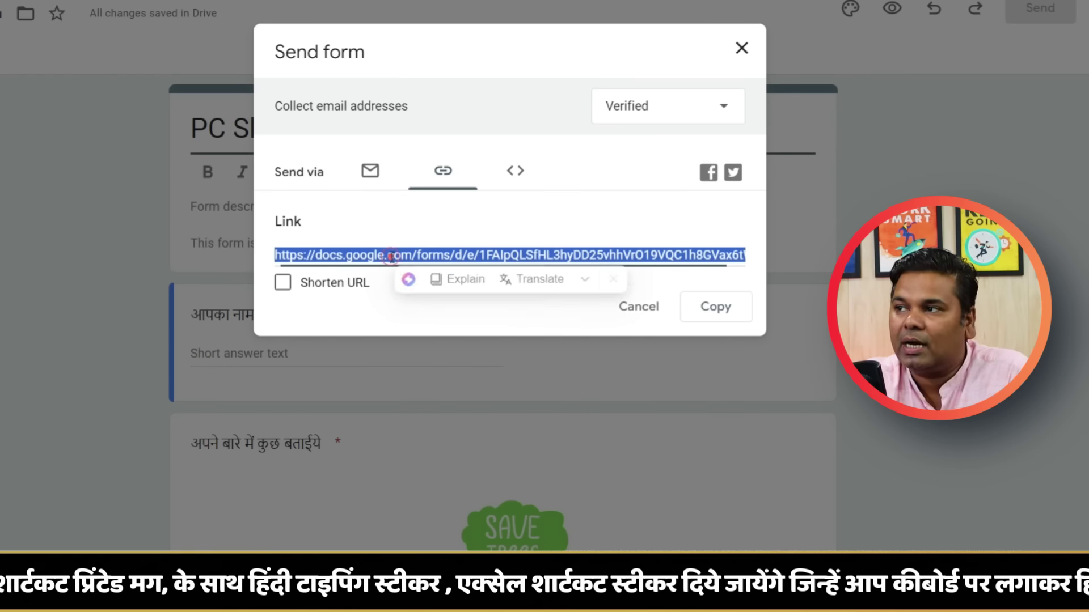
{"action": "left_click", "coordinate": [453, 332]}
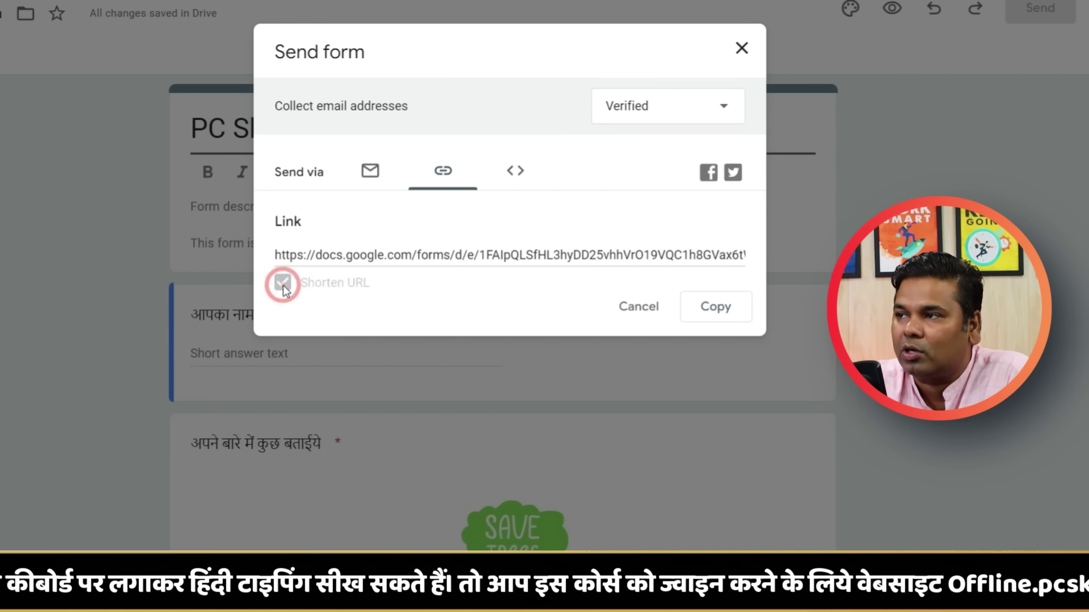
{"action": "left_click", "coordinate": [283, 284]}
{"action": "left_click", "coordinate": [725, 315]}
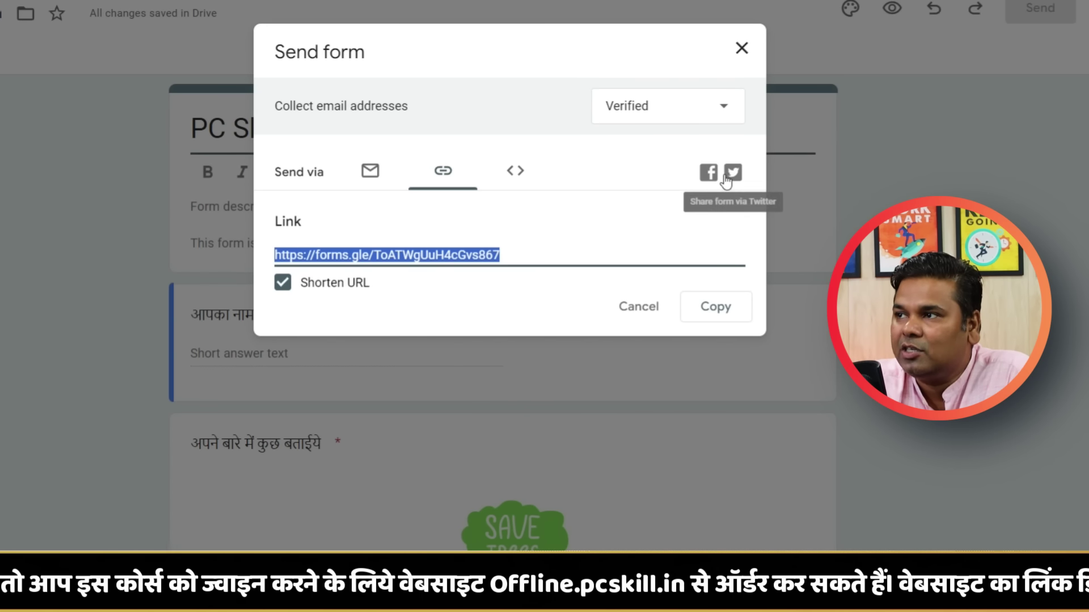
{"action": "left_click", "coordinate": [716, 306]}
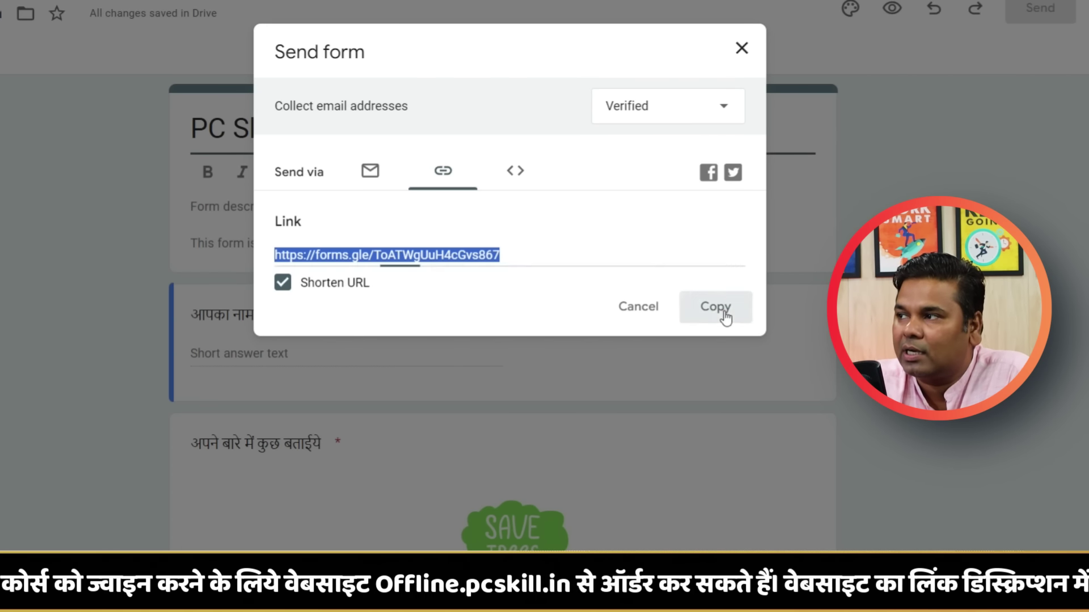
{"action": "left_click", "coordinate": [741, 50]}
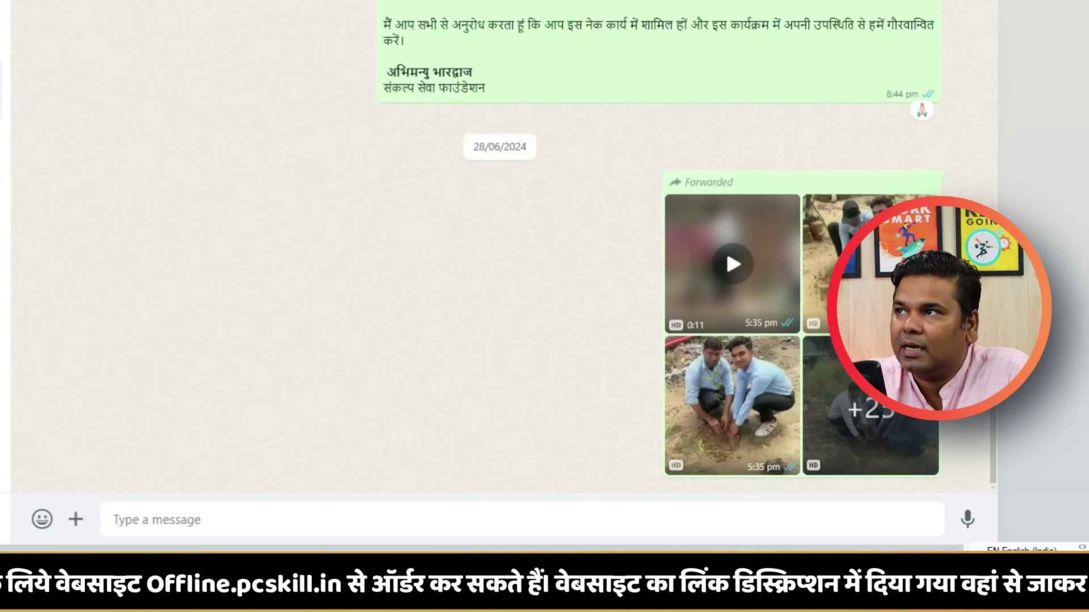
Switch to the WhatsApp chat, paste the shortened form link as a message and send it.
{"action": "left_click", "coordinate": [215, 520]}
{"action": "key", "text": "ctrl+v"}
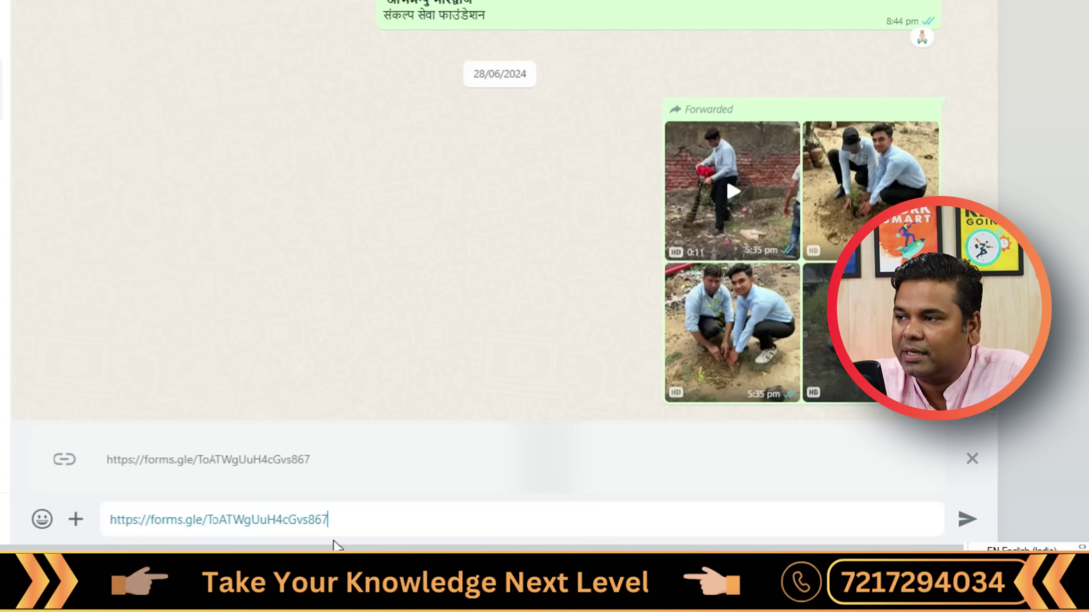
{"action": "left_click", "coordinate": [967, 519]}
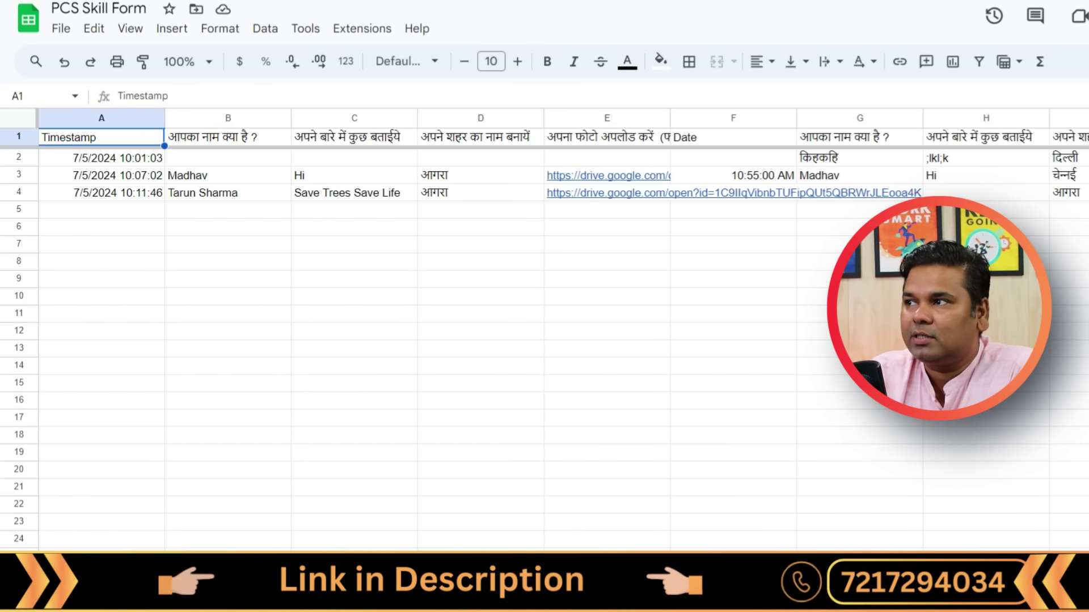
Back in the response spreadsheet, examine the newest response and preview its uploaded image from the Drive link.
{"action": "mouse_move", "coordinate": [342, 199]}
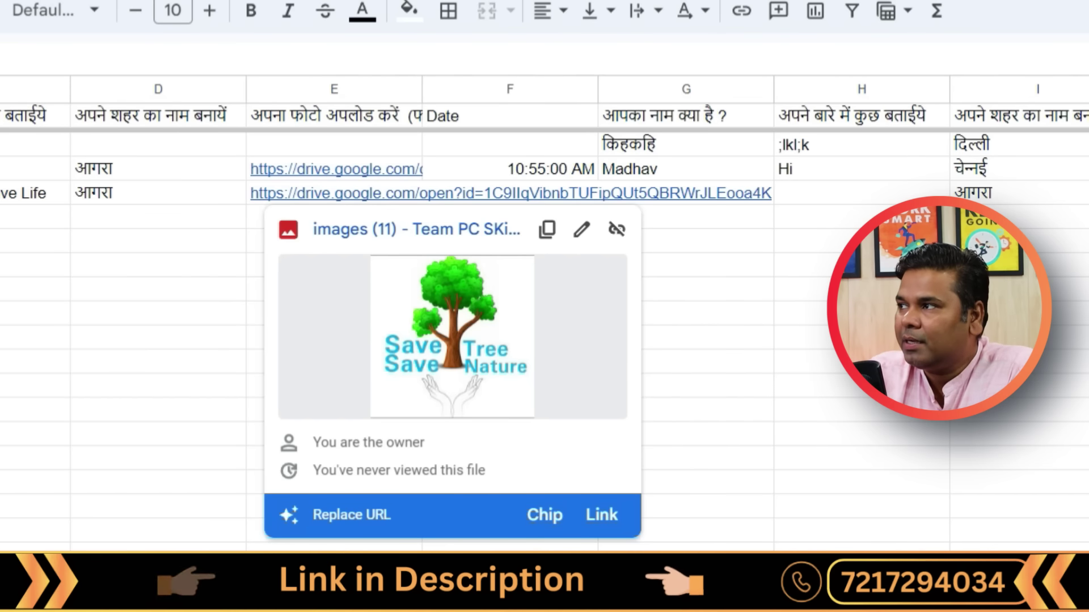
{"action": "left_click", "coordinate": [295, 412]}
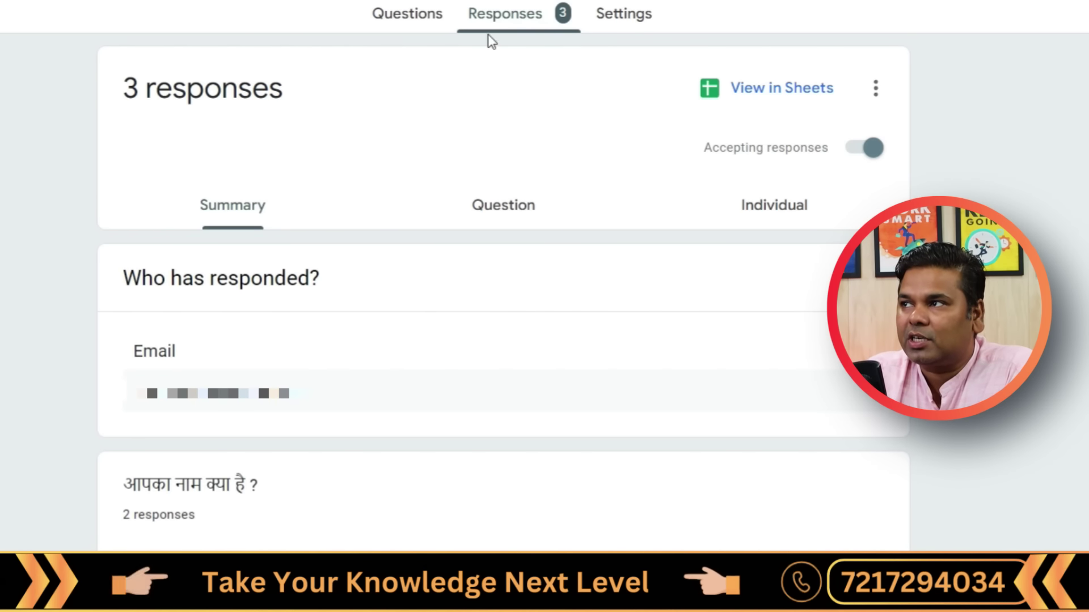
In Google Forms, review the responses summary down through the answers and city charts, and open the linked spreadsheet.
{"action": "scroll", "coordinate": [374, 148], "scroll_direction": "down", "scroll_amount": 10}
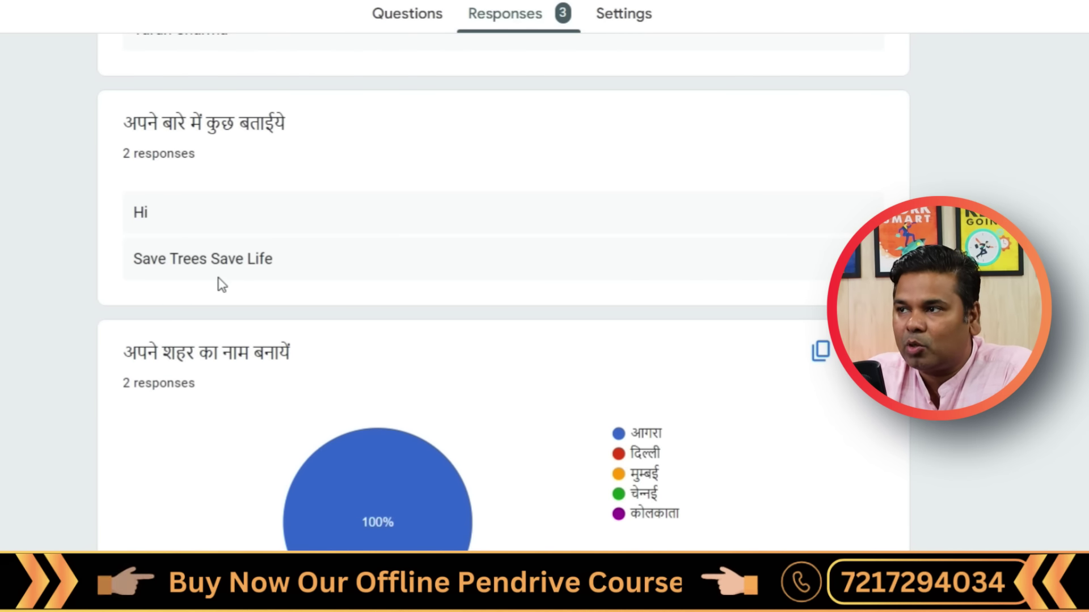
{"action": "scroll", "coordinate": [221, 283], "scroll_direction": "down", "scroll_amount": 6}
{"action": "scroll", "coordinate": [392, 341], "scroll_direction": "down", "scroll_amount": 3}
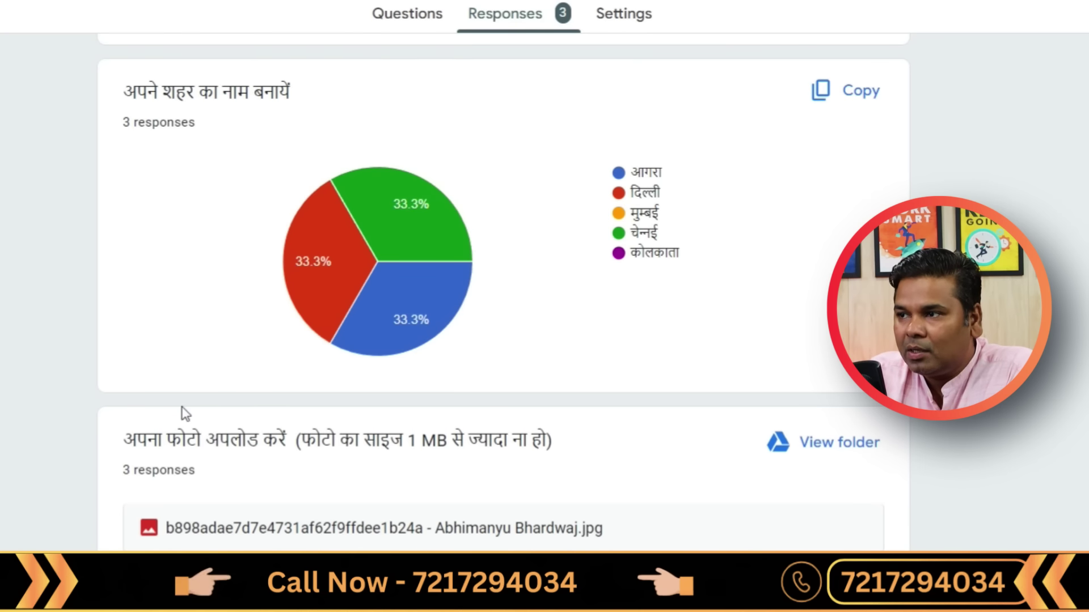
{"action": "scroll", "coordinate": [242, 296], "scroll_direction": "down", "scroll_amount": 2}
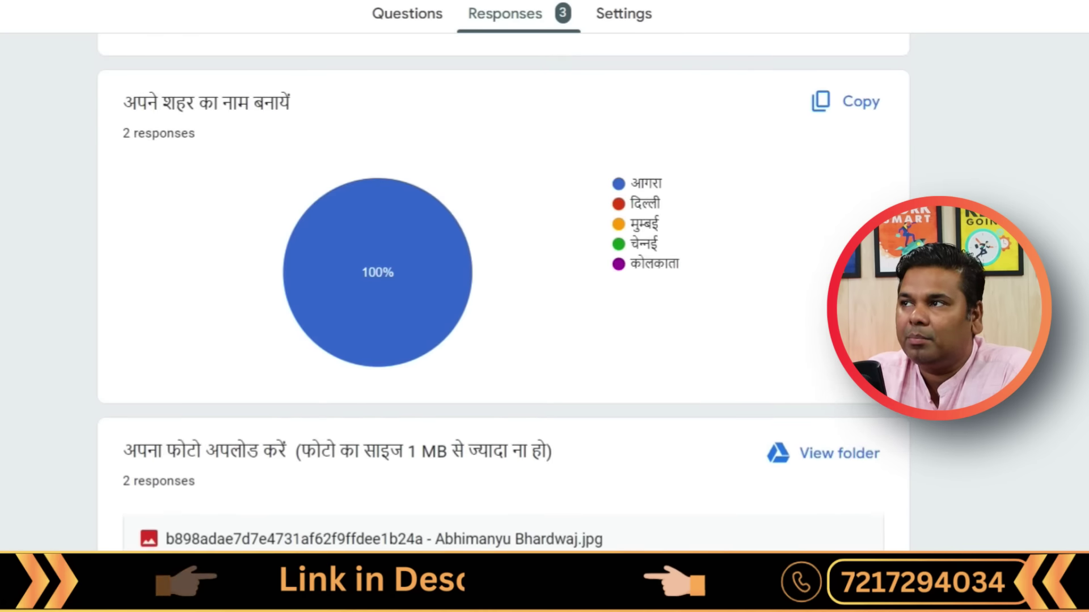
{"action": "left_click", "coordinate": [760, 94]}
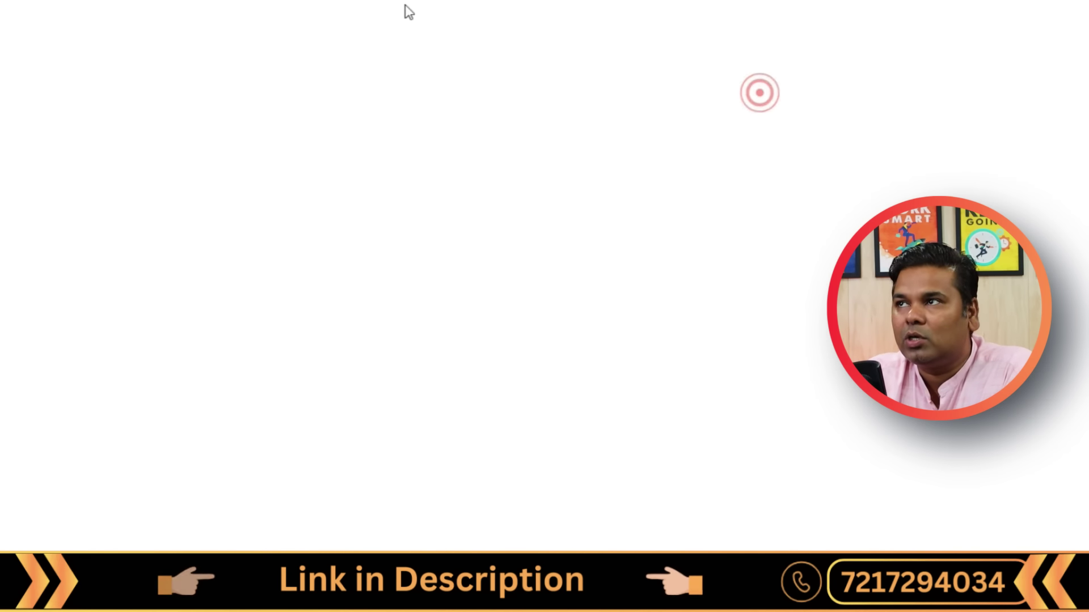